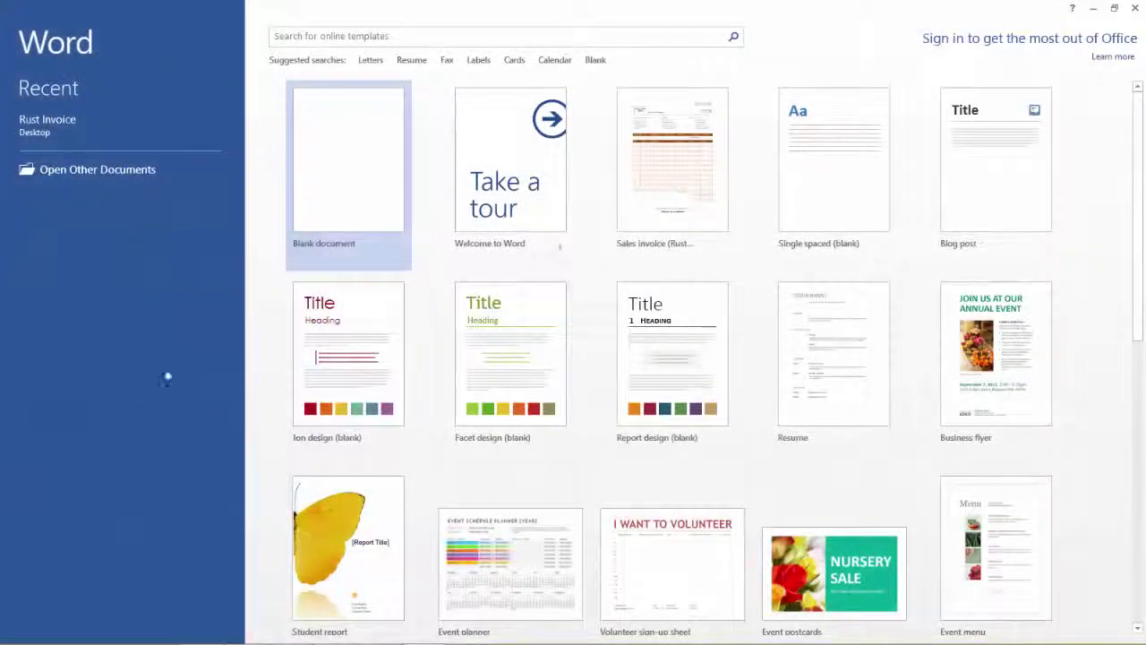
# Search online templates for 'Sales invoice' and create a document from Sales invoice (Rust design).
pyautogui.click(324, 36)
pyautogui.write('S')
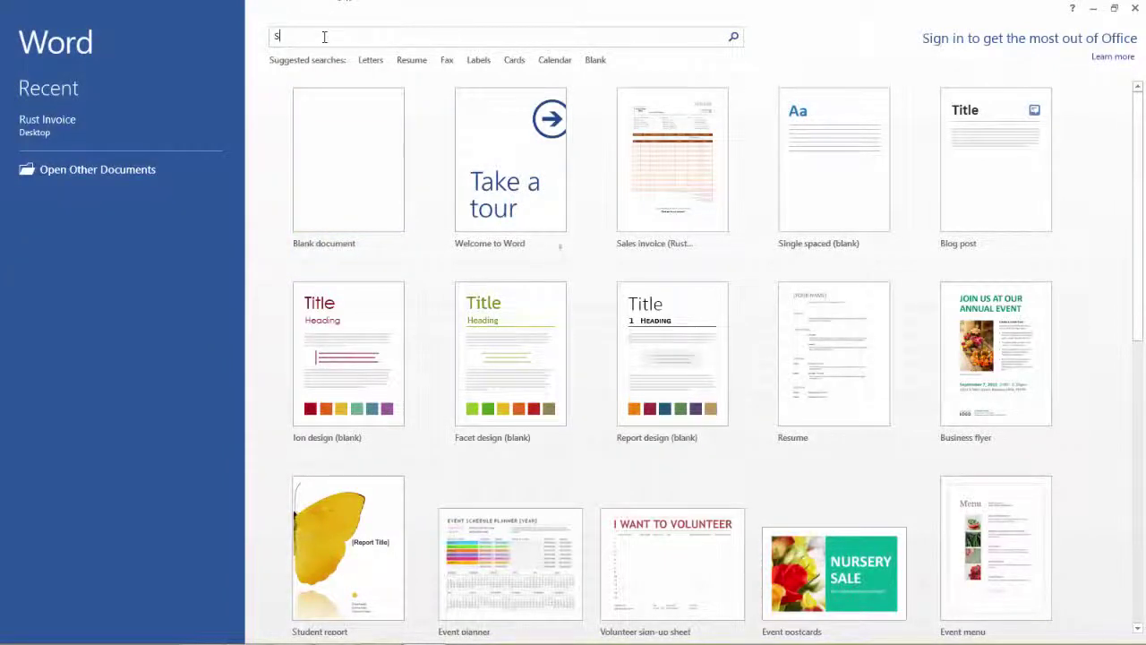
pyautogui.write('ales invoice')
pyautogui.press('Return')
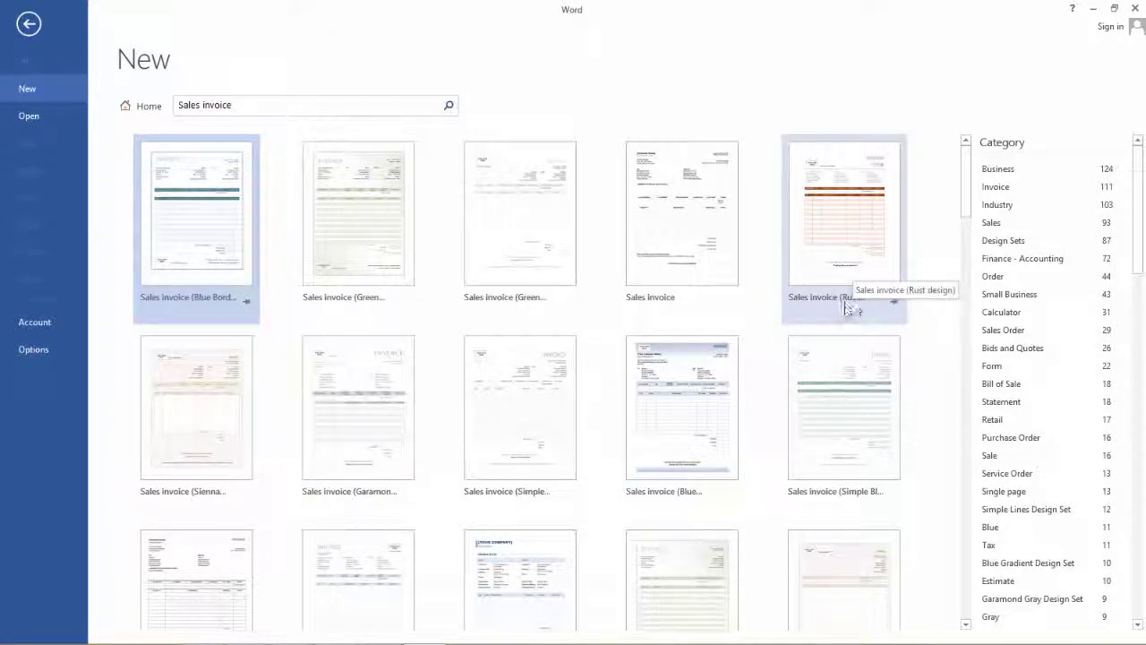
pyautogui.click(850, 218)
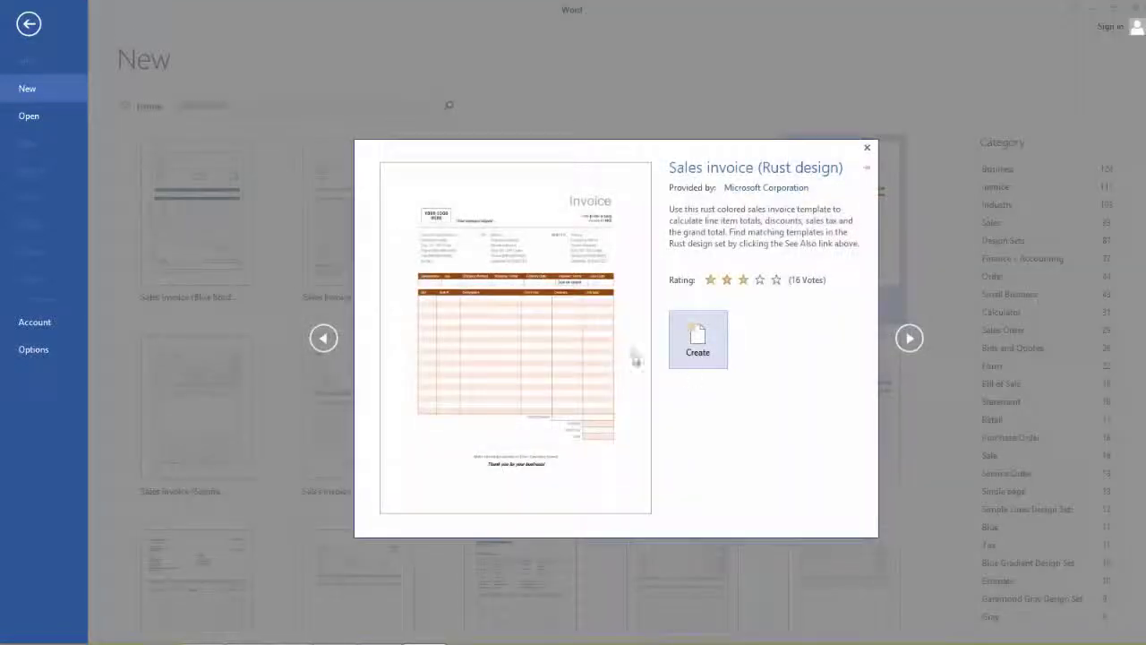
pyautogui.click(706, 350)
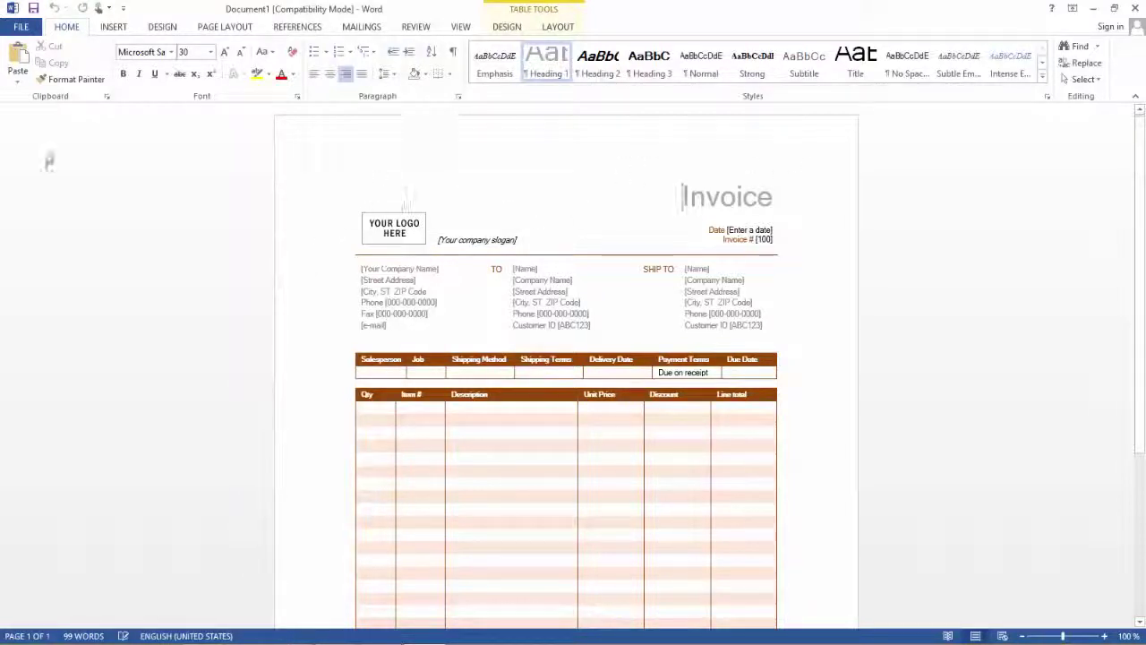
# Save the new invoice document on the Desktop as 'Rust Invoice'.
pyautogui.click(34, 8)
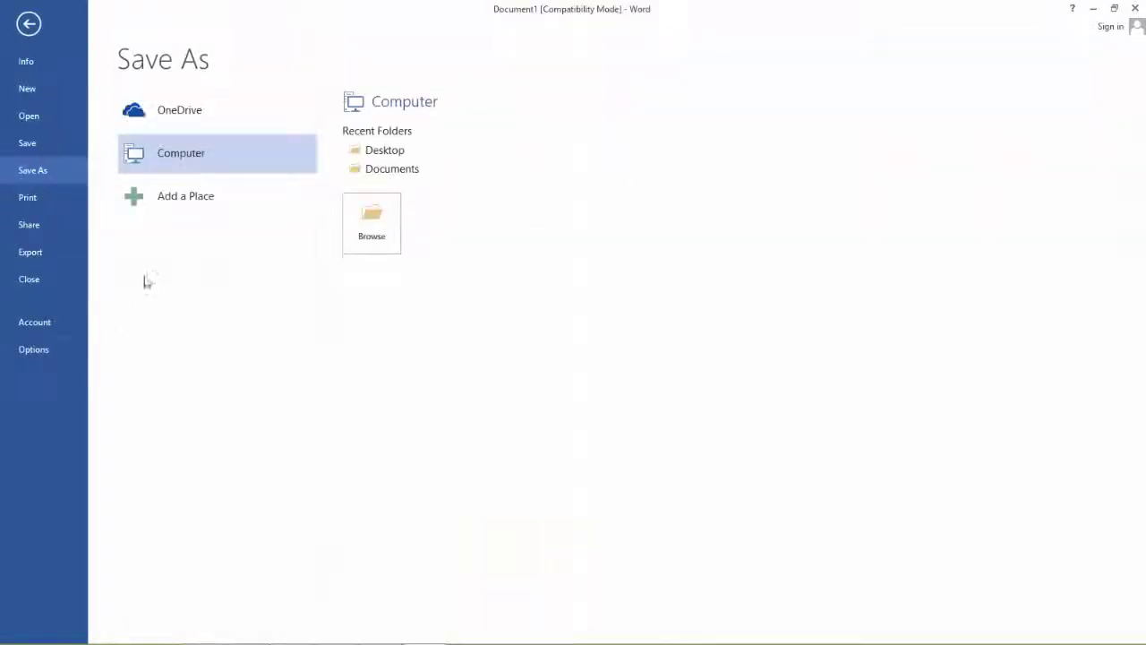
pyautogui.click(404, 150)
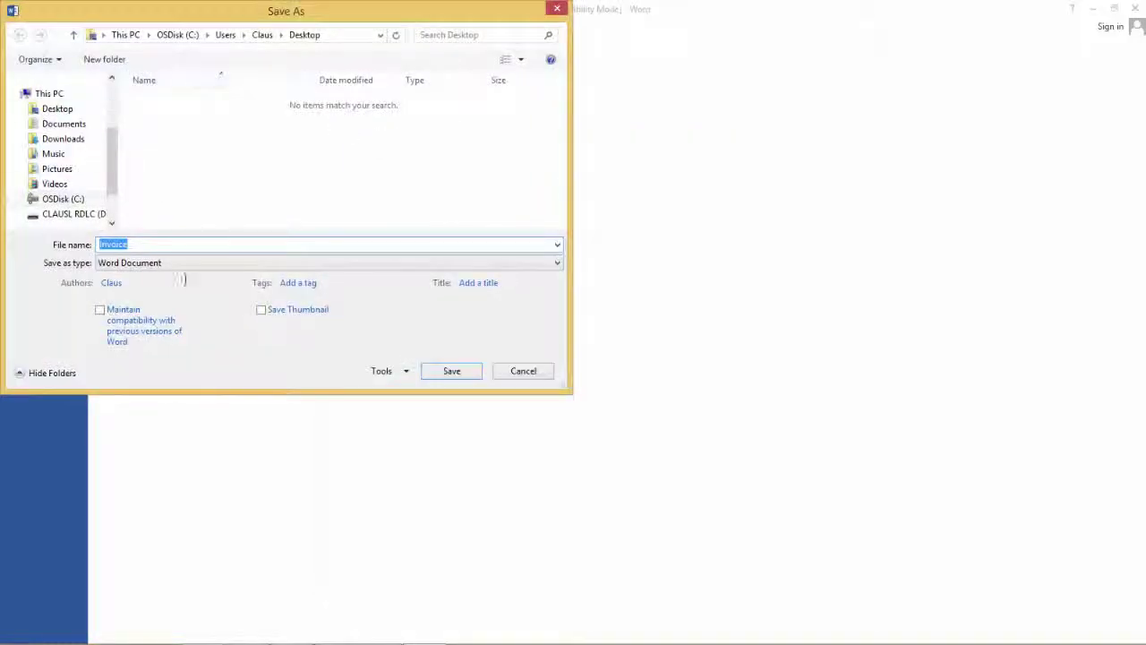
pyautogui.write('Rust Invoice')
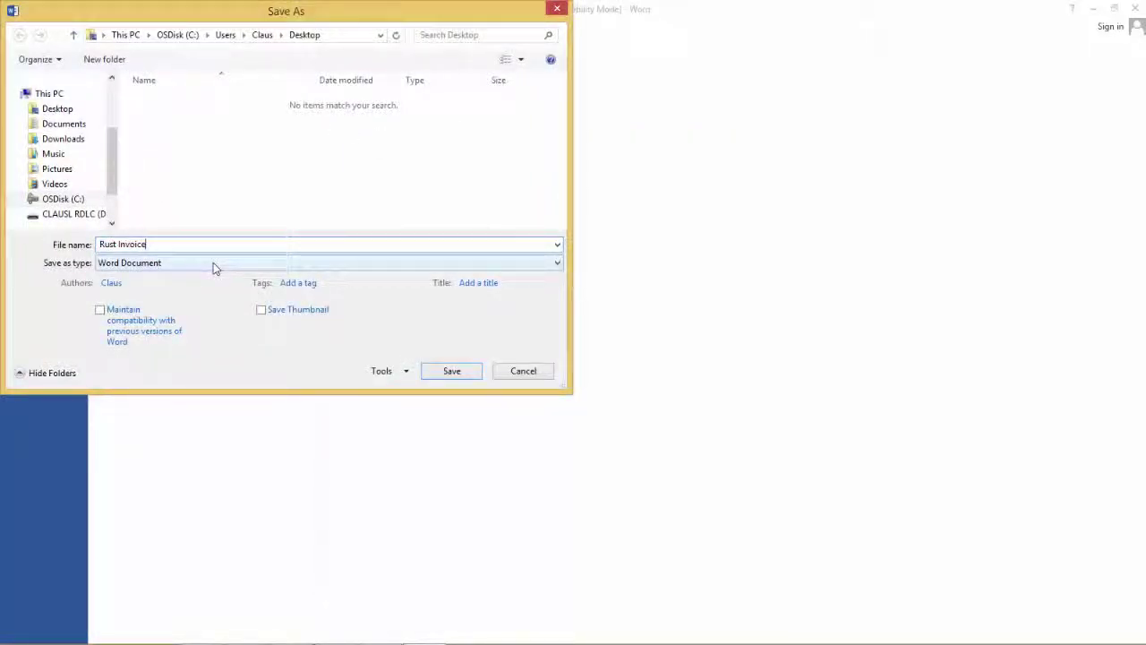
pyautogui.click(452, 371)
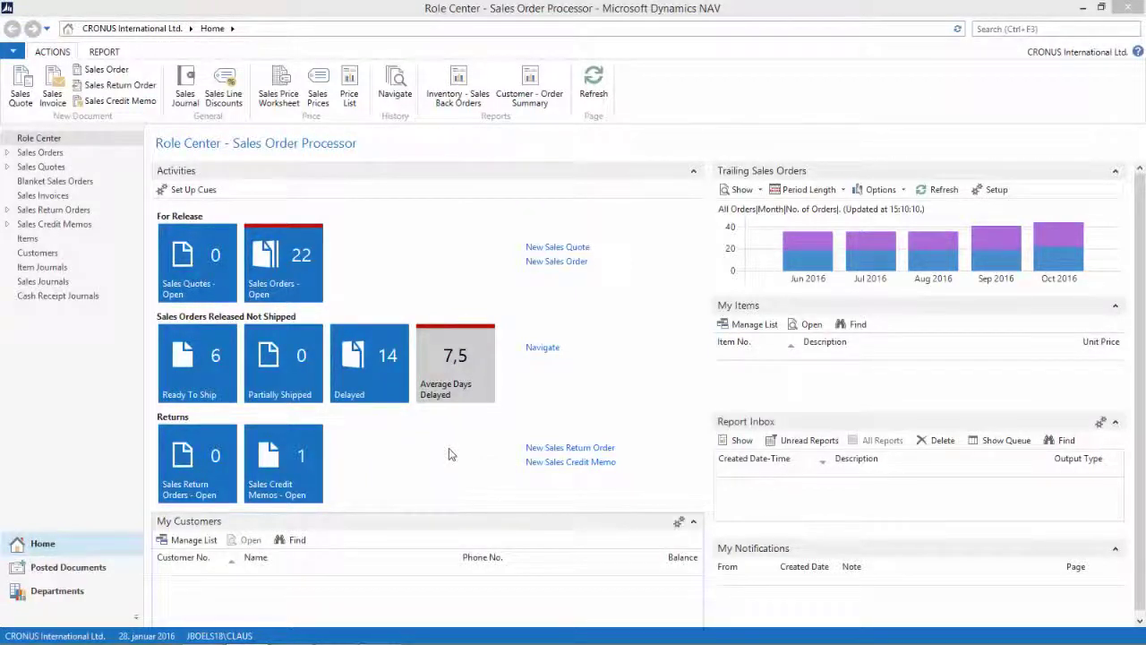
# Open Report Layout Selection, filter Report ID to 1306 and open its Custom Layouts.
pyautogui.click(989, 29)
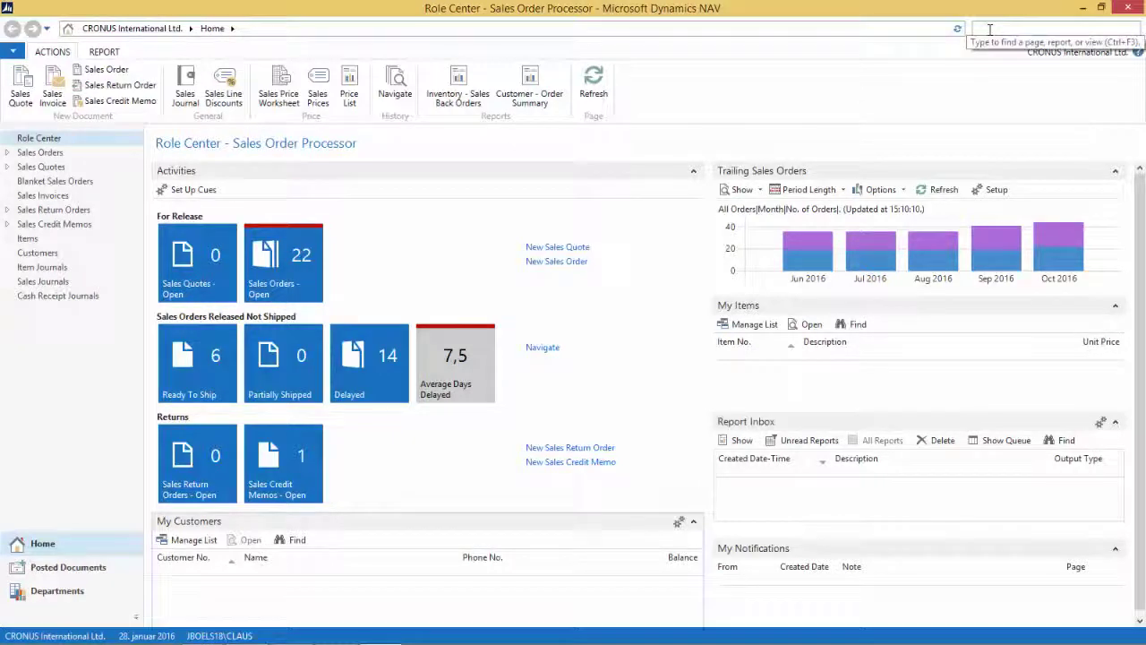
pyautogui.write('rep say')
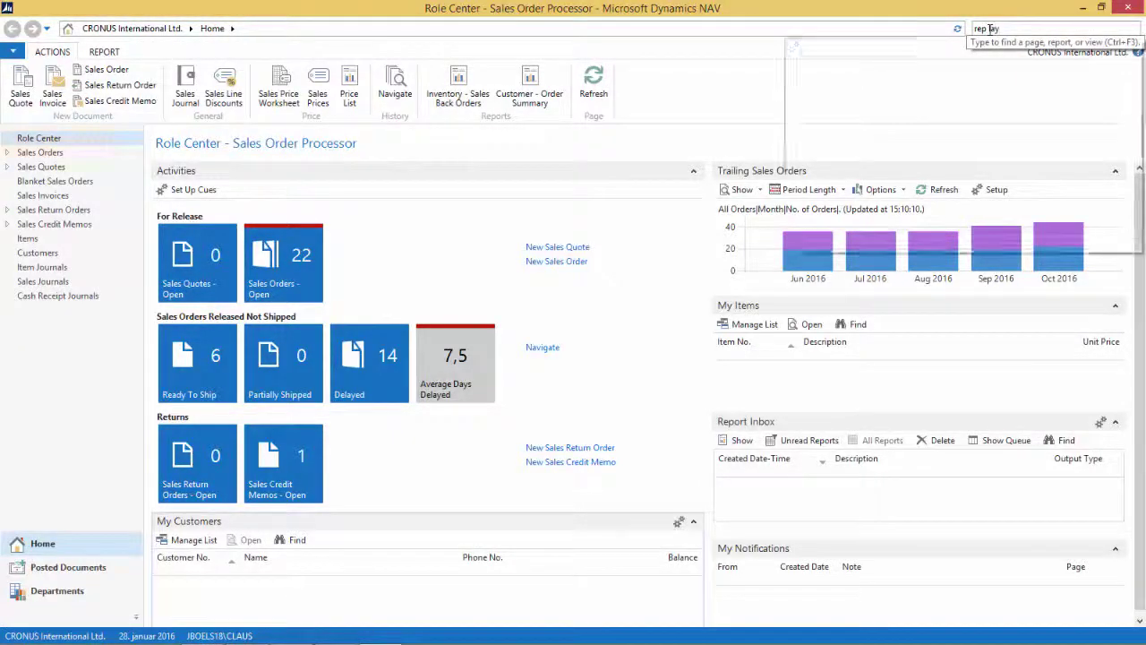
pyautogui.press('Return')
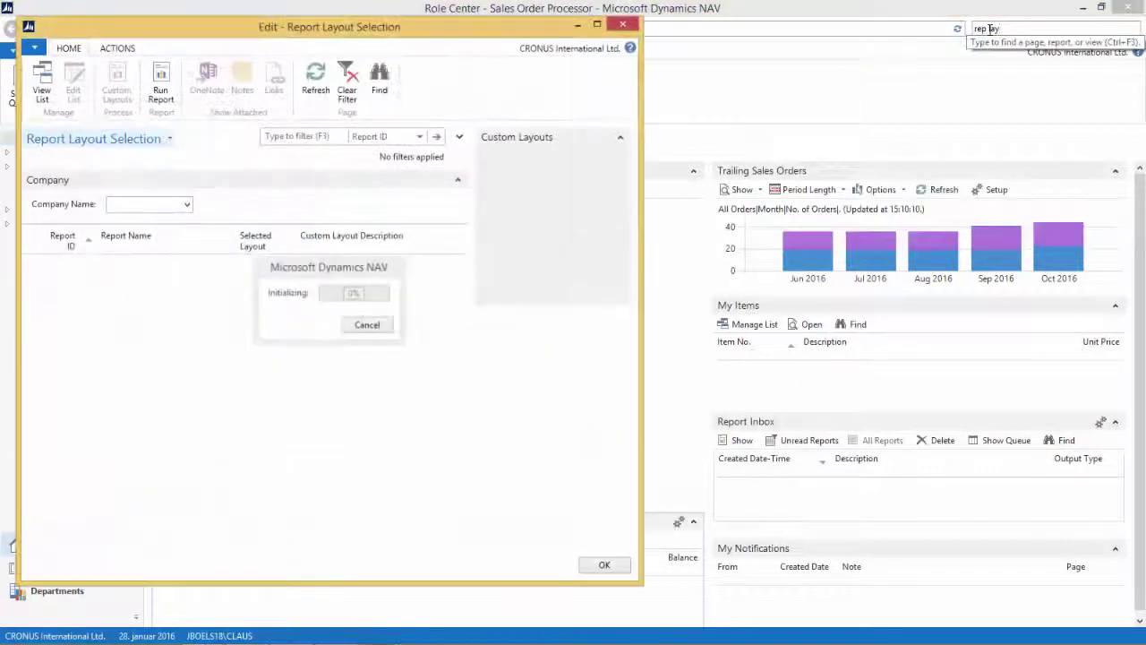
pyautogui.click(269, 136)
pyautogui.write('1306')
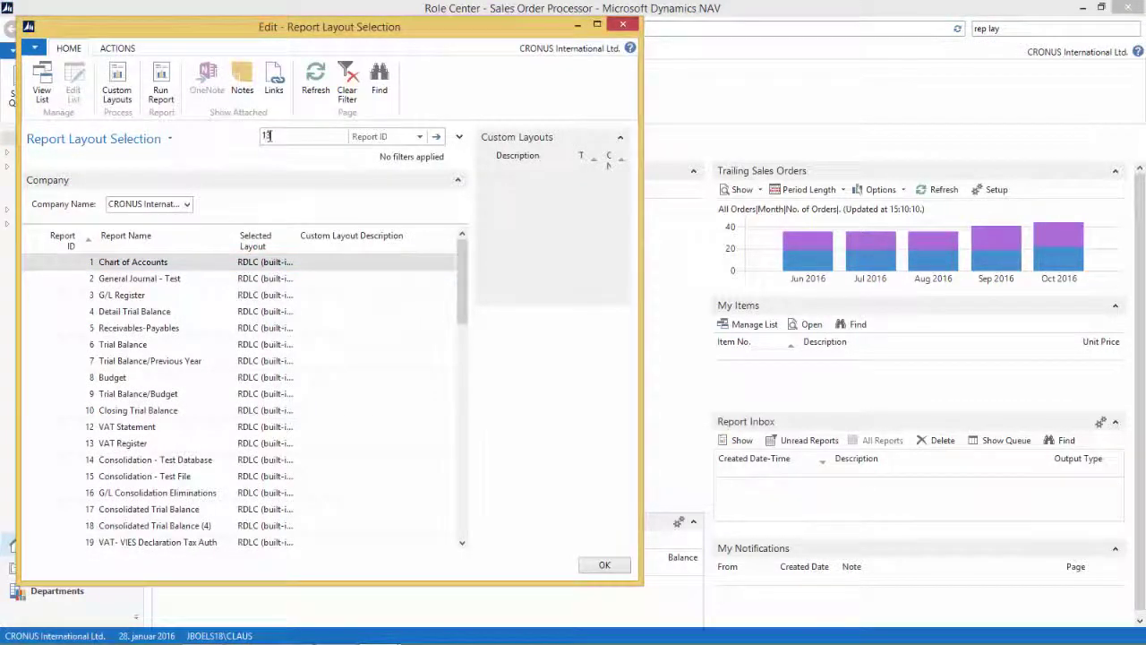
pyautogui.doubleClick(268, 136)
pyautogui.press('Return')
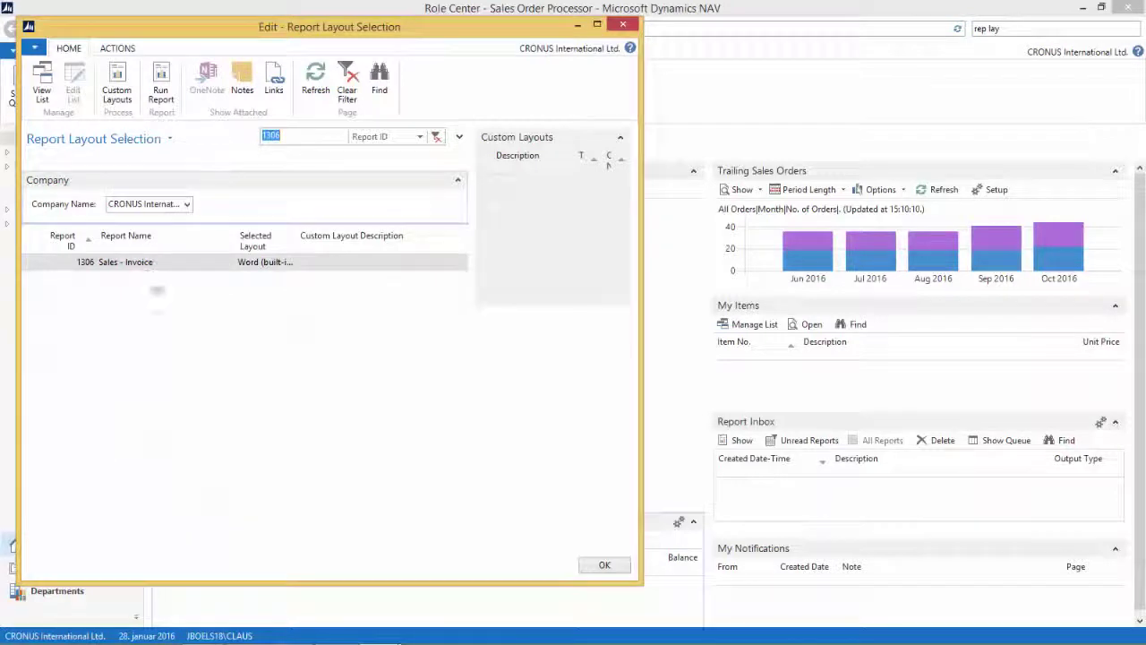
pyautogui.click(116, 85)
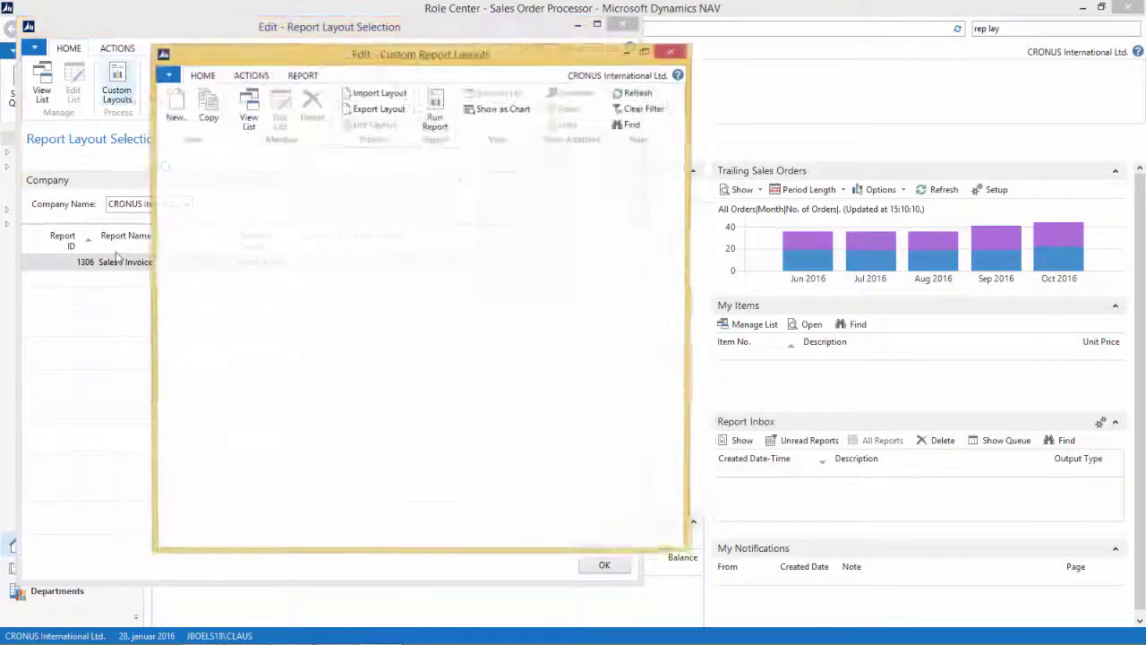
# Insert a new Word layout for report 1306 with the description 'Rust Invoice Report'.
pyautogui.click(175, 105)
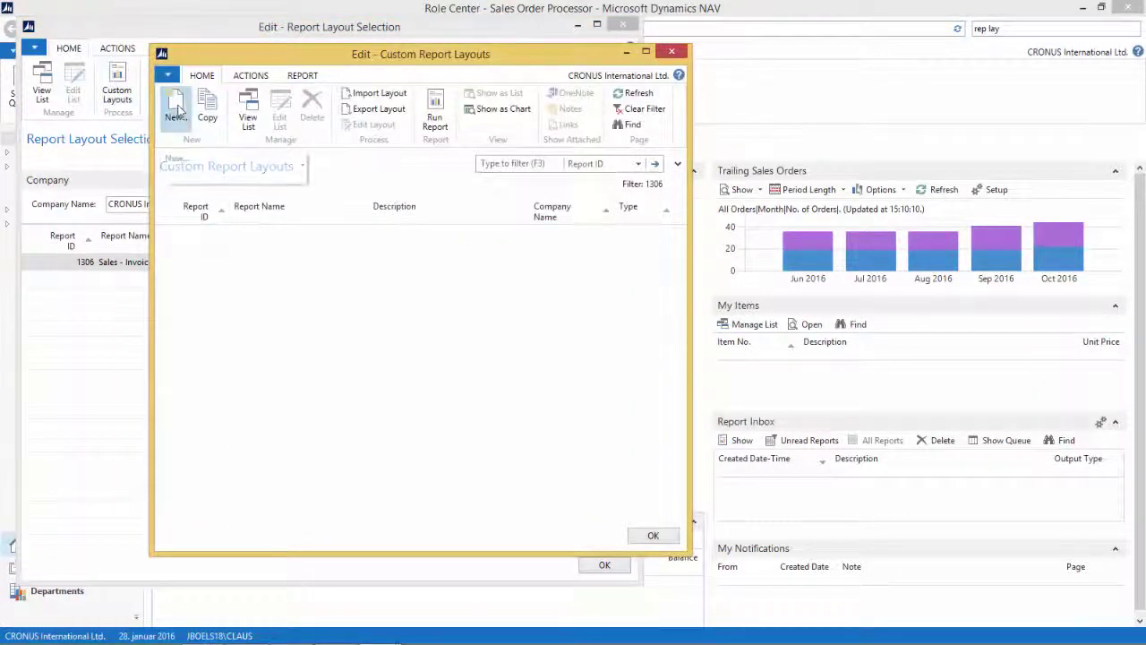
pyautogui.click(274, 157)
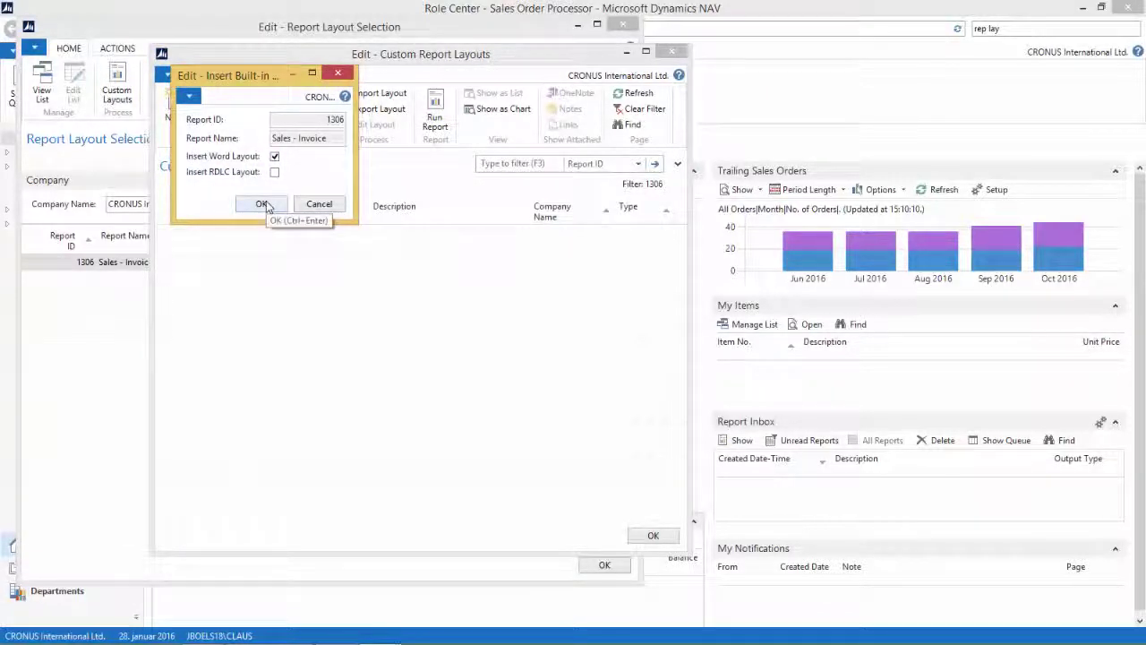
pyautogui.click(262, 204)
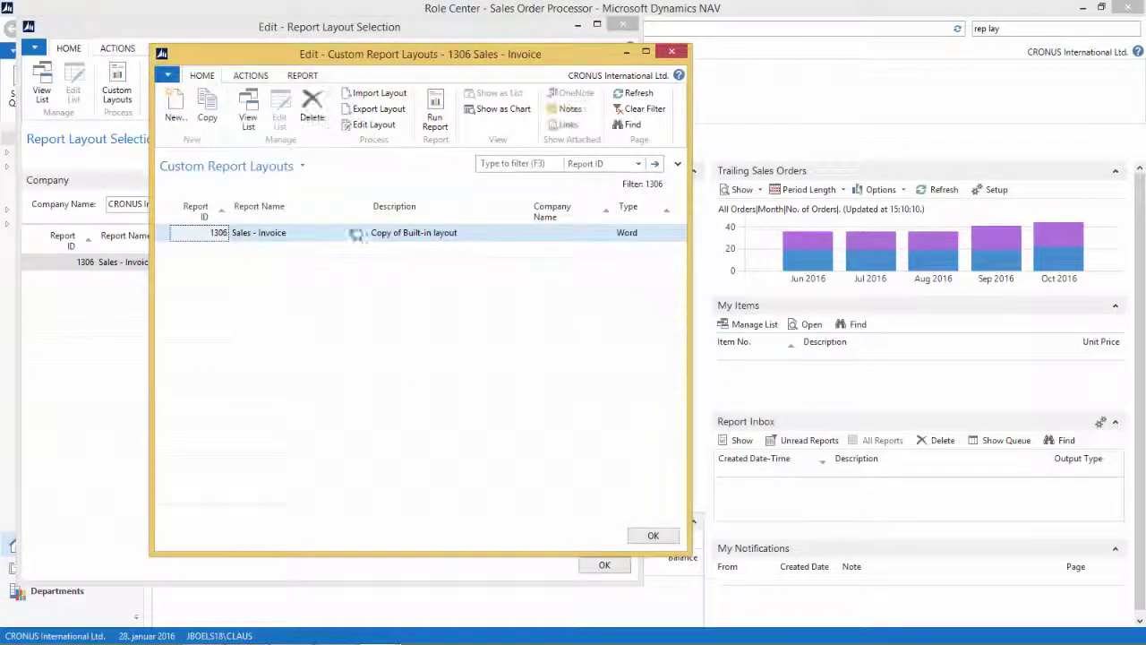
pyautogui.moveTo(461, 233); pyautogui.dragTo(289, 237)
pyautogui.write('Rust ')
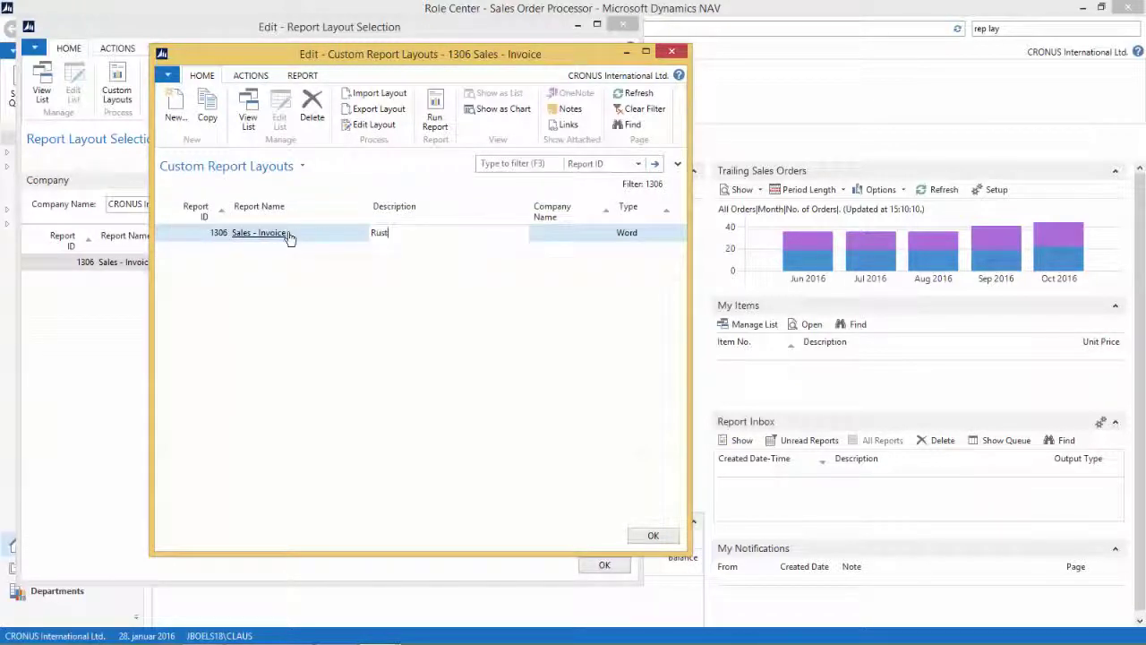
pyautogui.write('Invoice Report')
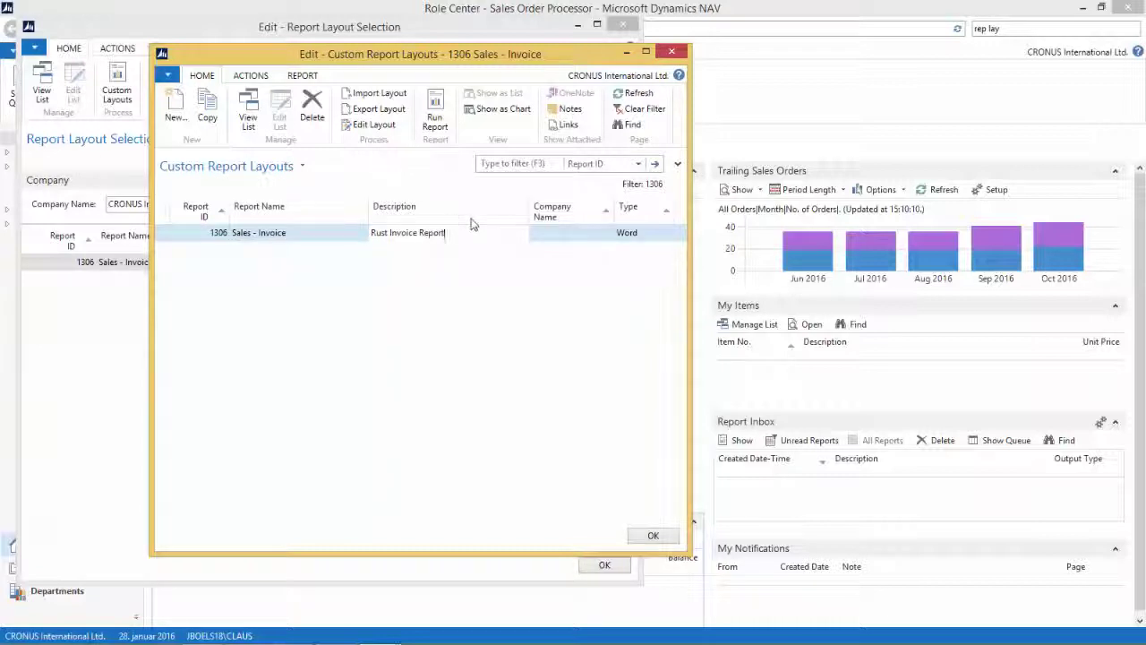
# Import the Rust Invoice Word document into the new custom layout.
pyautogui.click(372, 93)
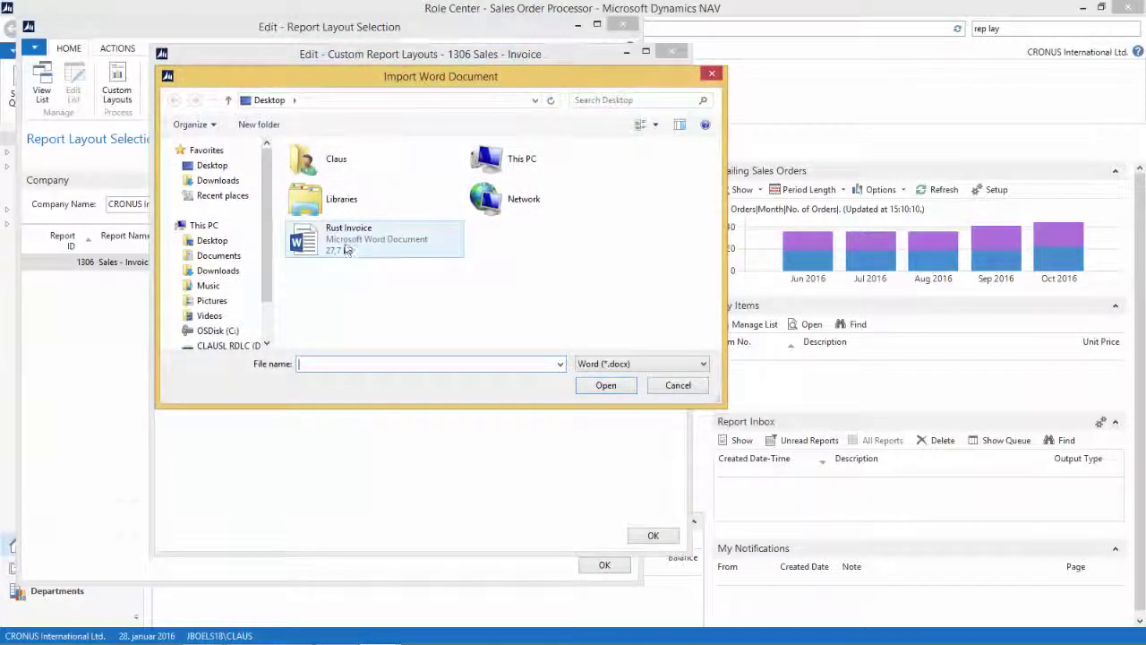
pyautogui.click(346, 247)
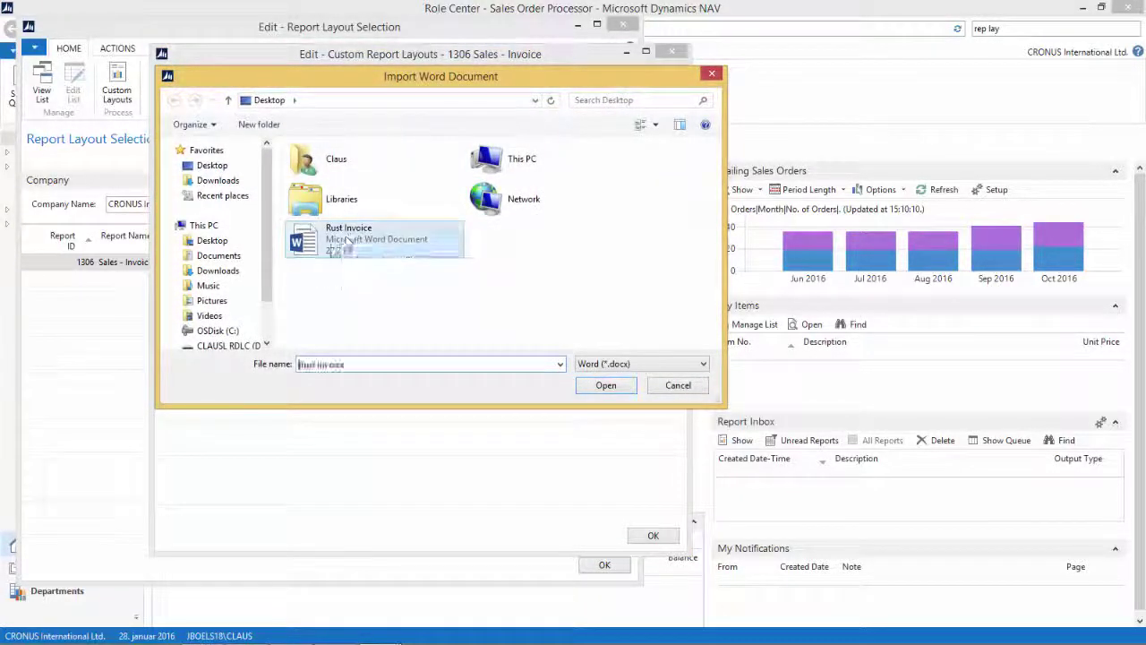
pyautogui.click(584, 380)
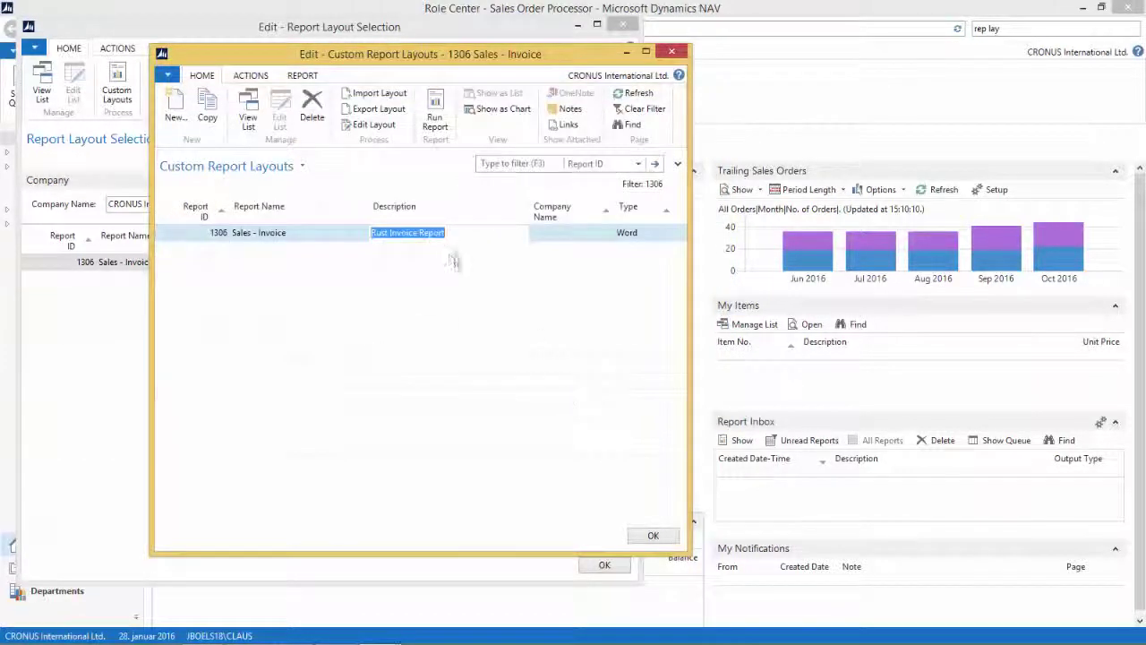
# Run the Sales - Invoice report with PDF output and open the resulting file.
pyautogui.click(435, 115)
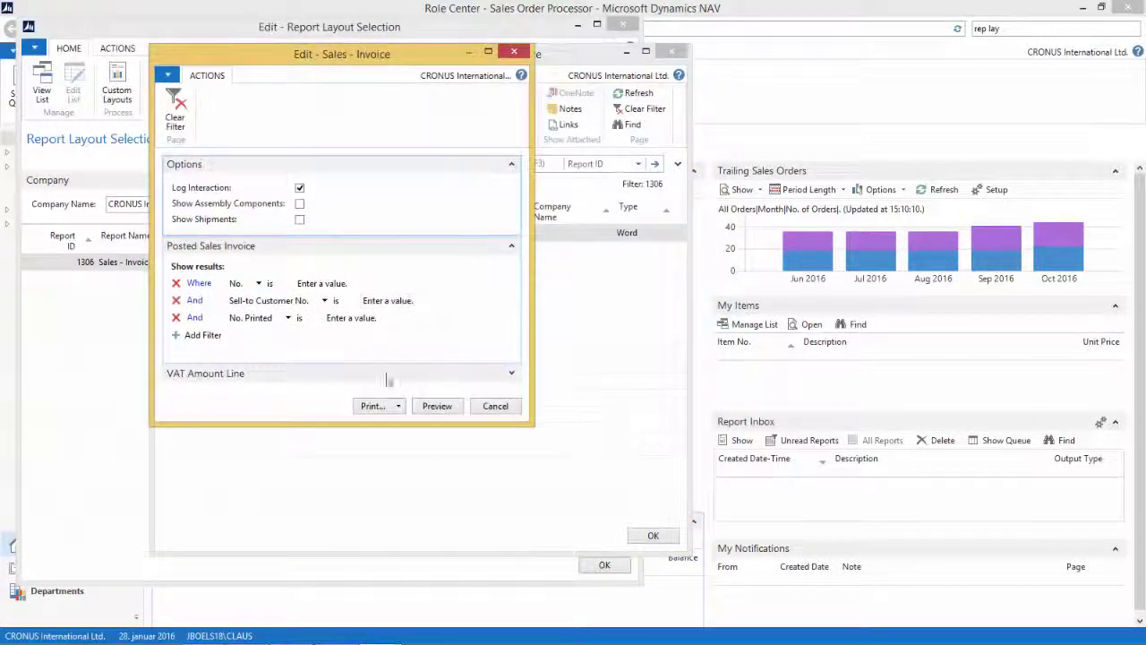
pyautogui.click(399, 408)
pyautogui.click(398, 450)
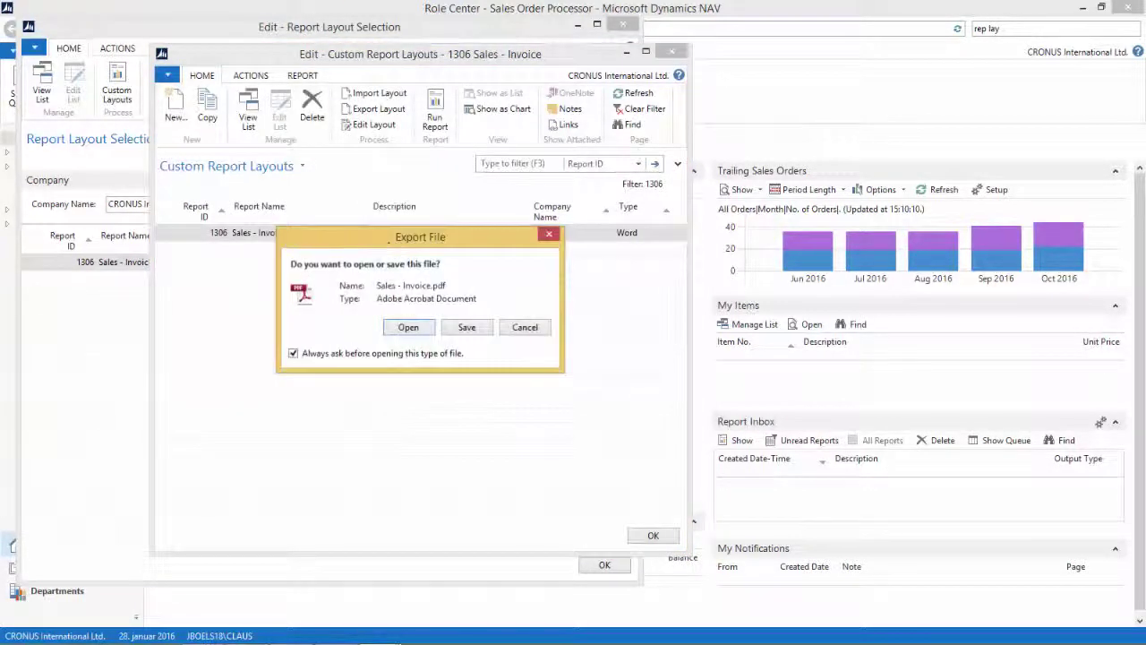
pyautogui.click(408, 327)
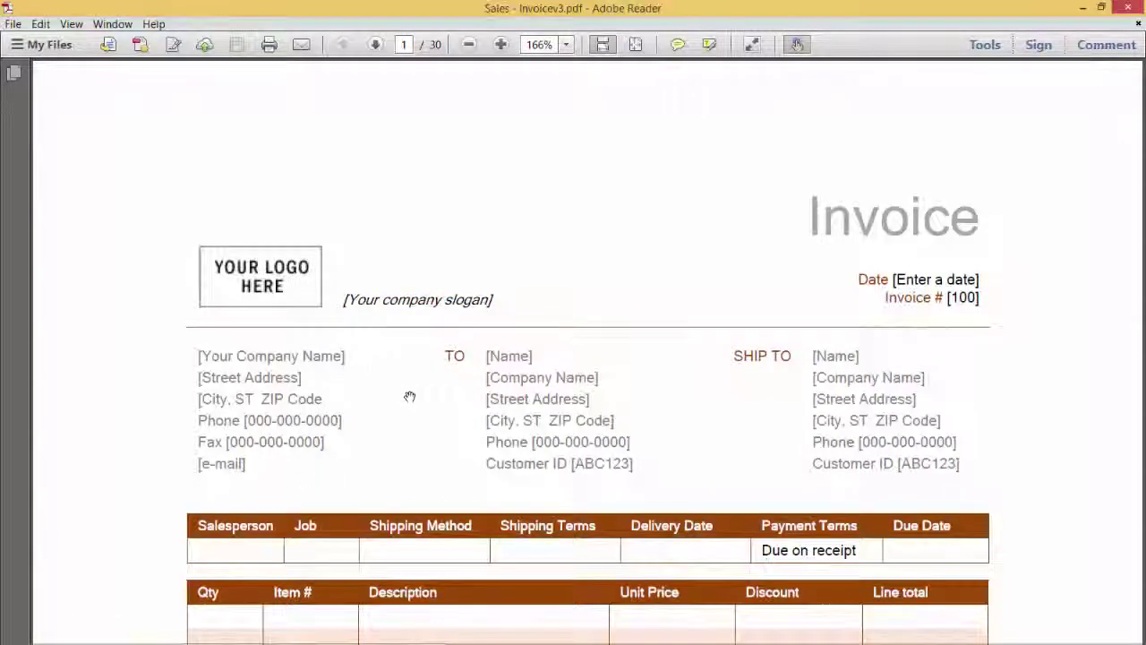
# Scroll through the Sales - Invoice PDF to check the placeholder output.
pyautogui.scroll(-3, 409, 397)
pyautogui.scroll(3, 337, 422)
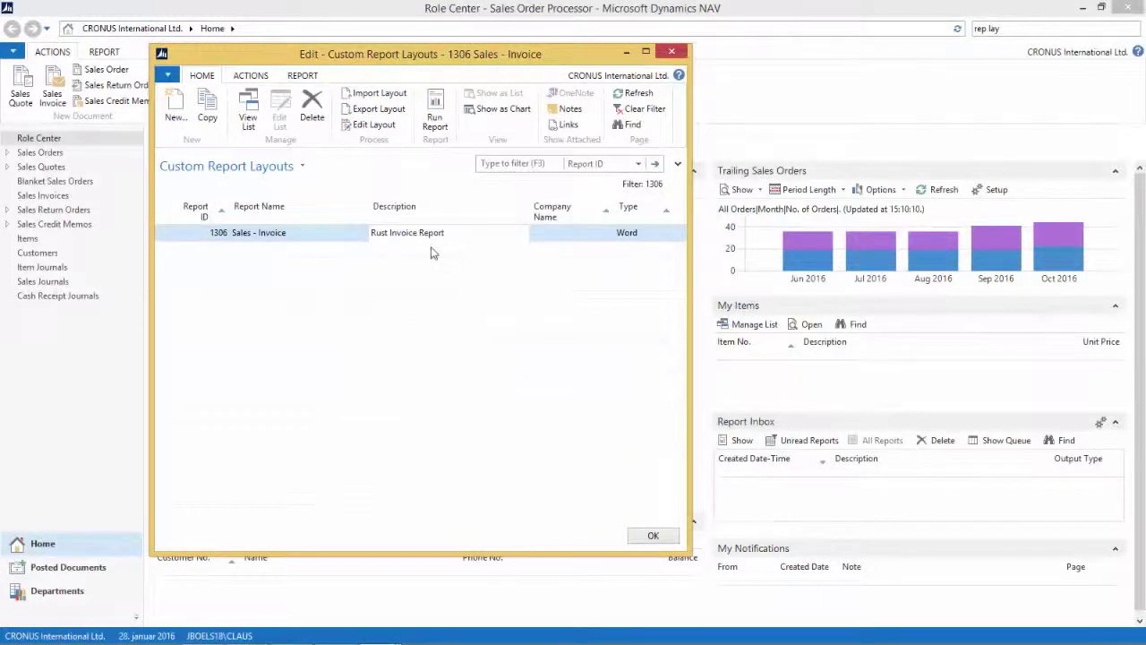
# Open the layout in Word and load the Mini_Sales_Invoice custom XML part in XML Mapping.
pyautogui.click(374, 128)
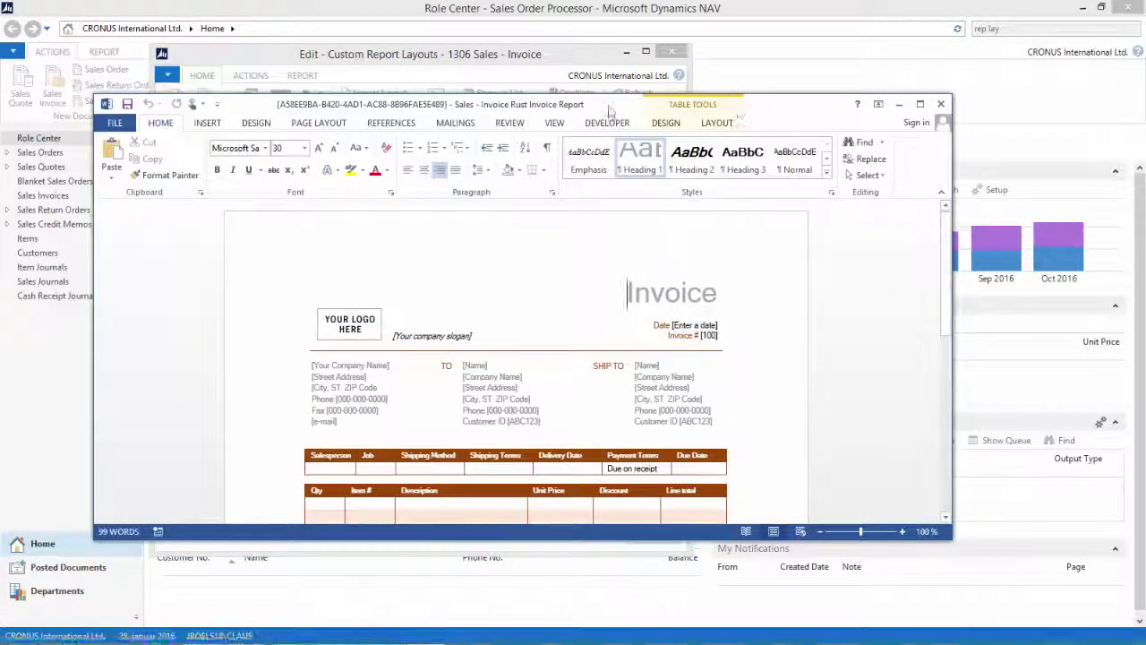
pyautogui.doubleClick(609, 106)
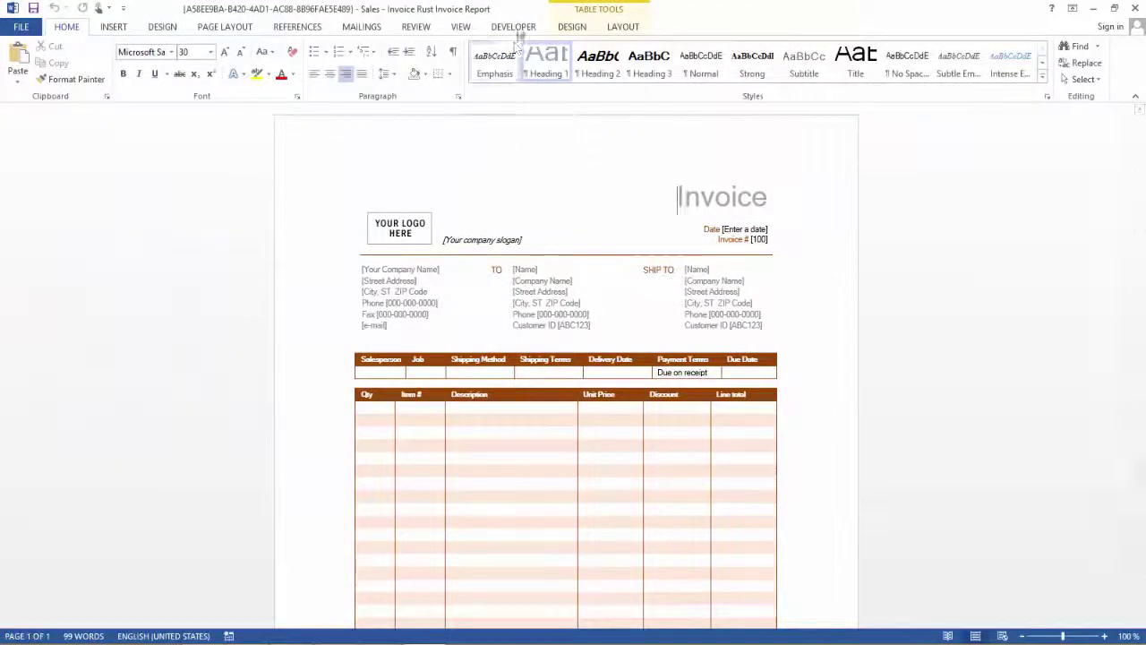
pyautogui.click(513, 26)
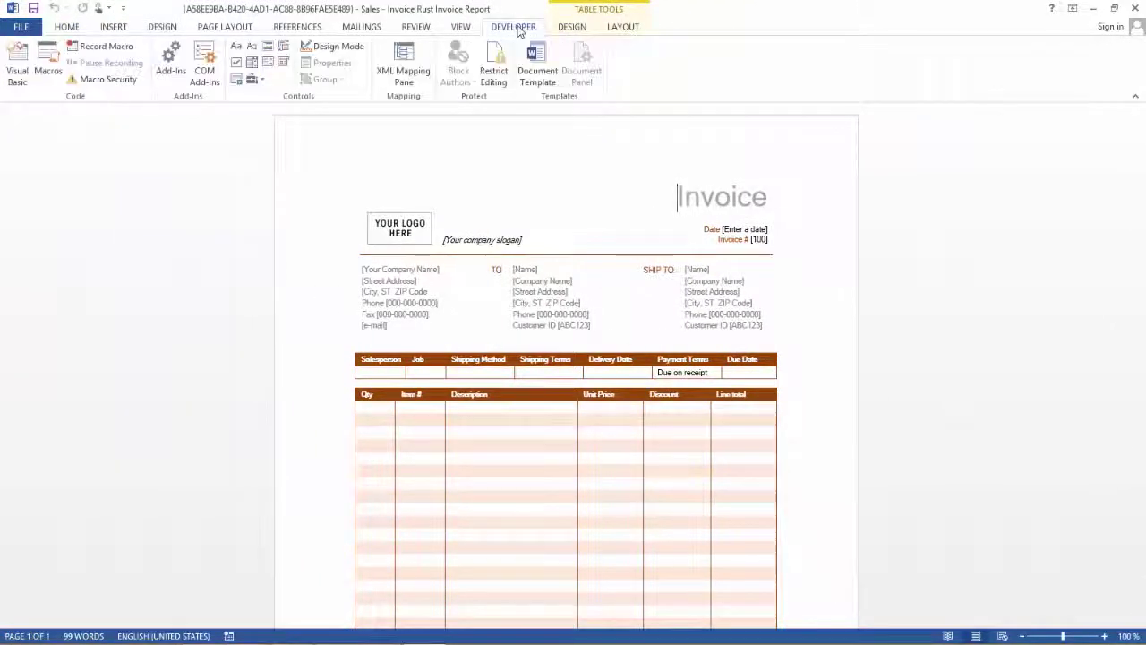
pyautogui.click(407, 72)
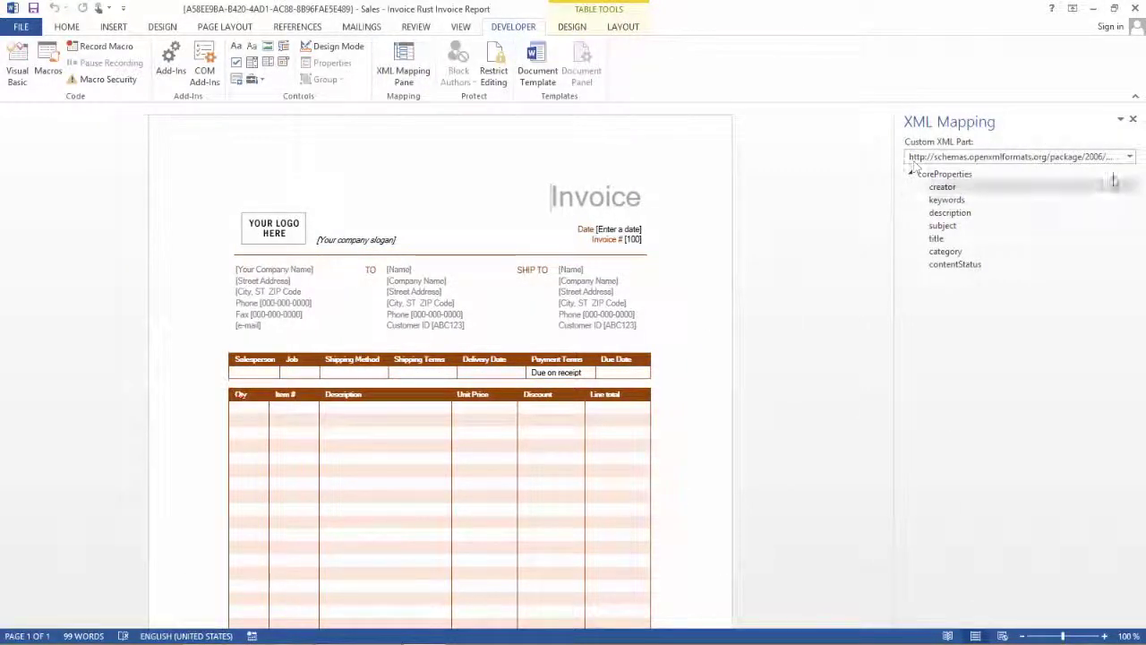
pyautogui.click(1130, 158)
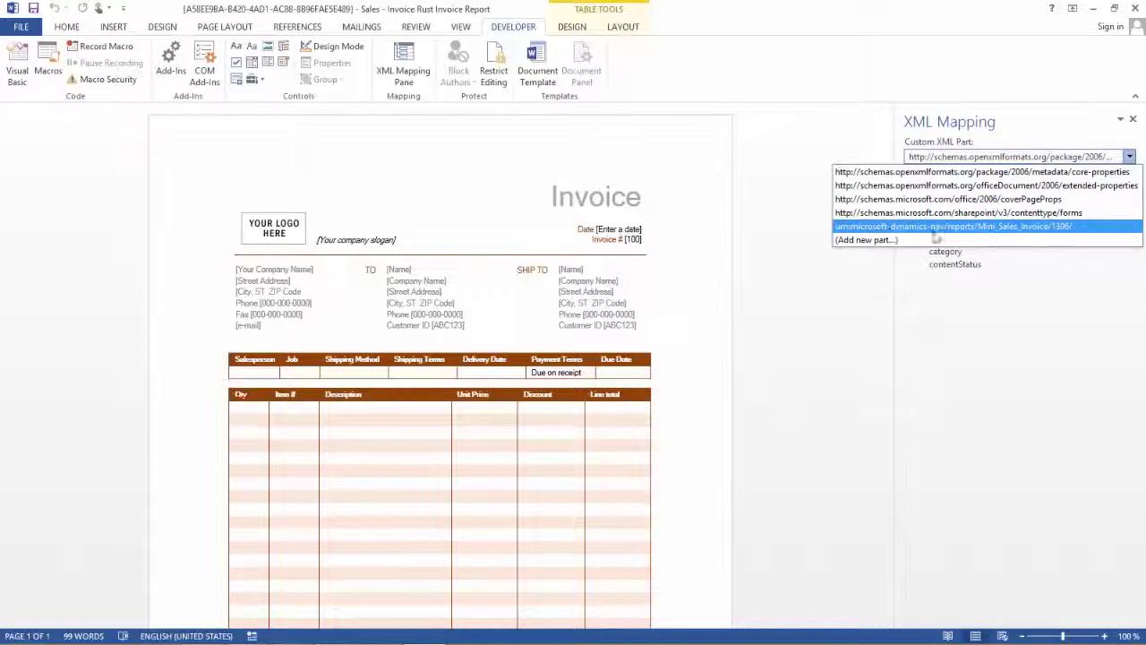
pyautogui.click(1043, 228)
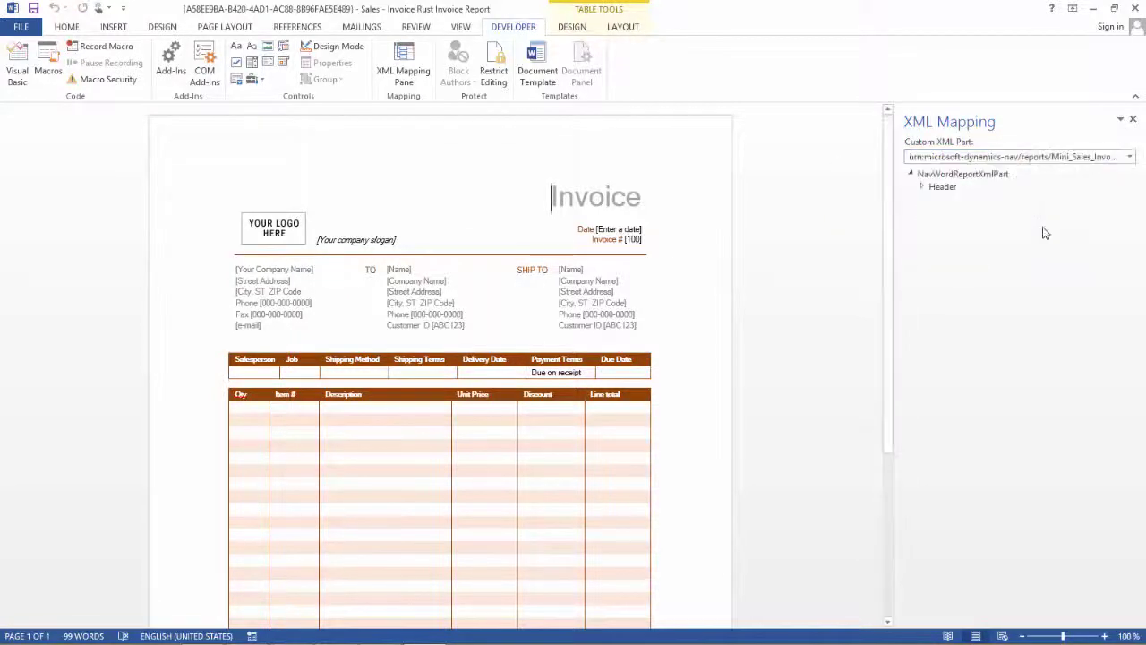
# Expand the Header fields and delete the company address placeholder block.
pyautogui.click(923, 188)
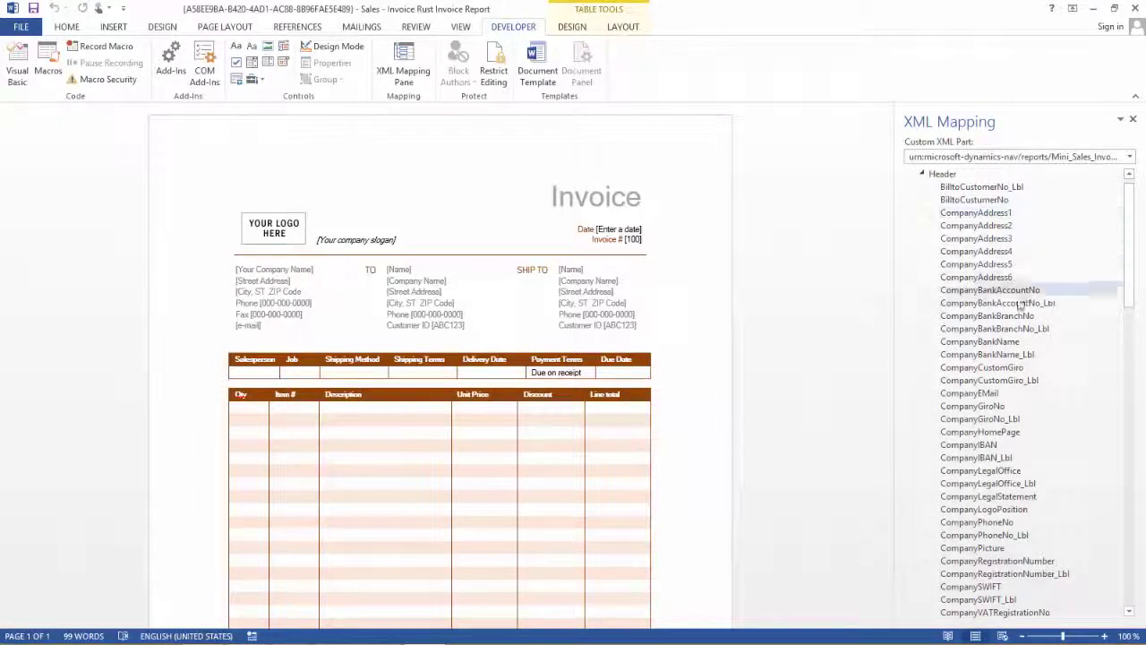
pyautogui.click(279, 325)
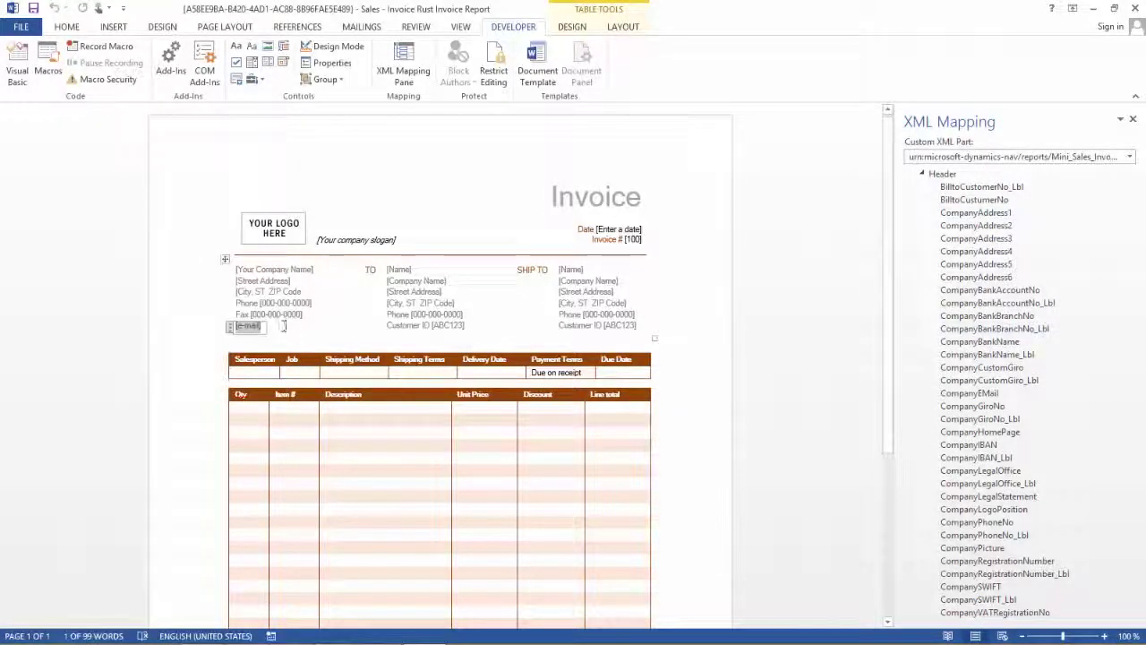
pyautogui.moveTo(288, 329); pyautogui.dragTo(236, 268)
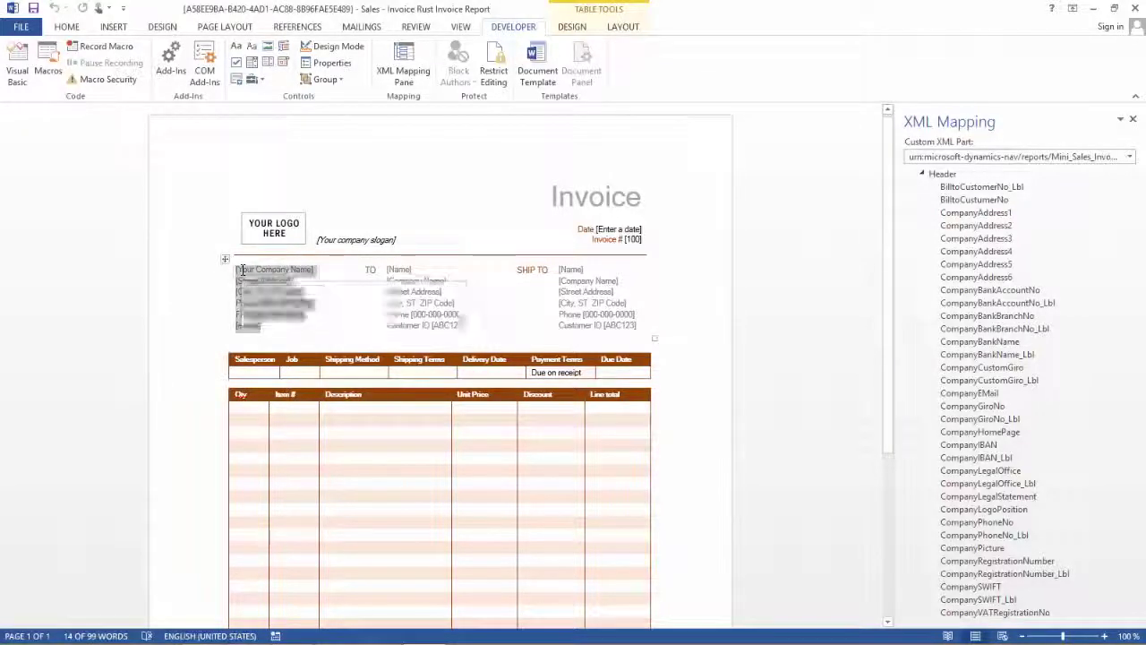
pyautogui.press('Delete')
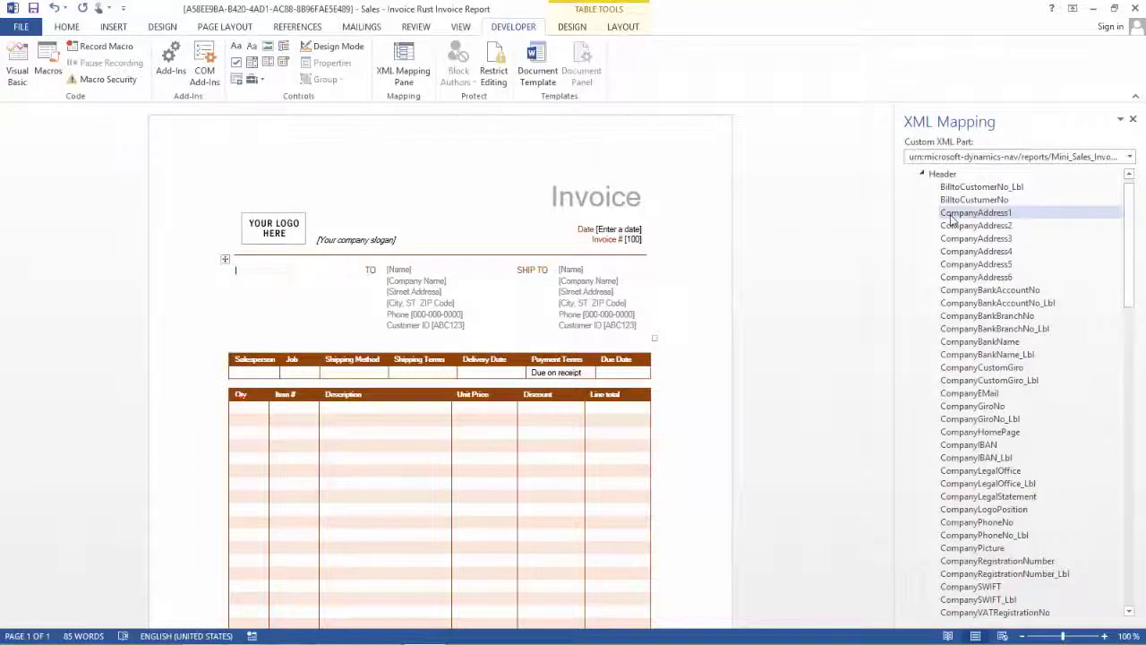
# Insert CompanyAddress1, CompanyAddress2 and CompanyAddress3 as plain text controls on separate lines.
pyautogui.rightClick(951, 220)
pyautogui.moveTo(980, 224)
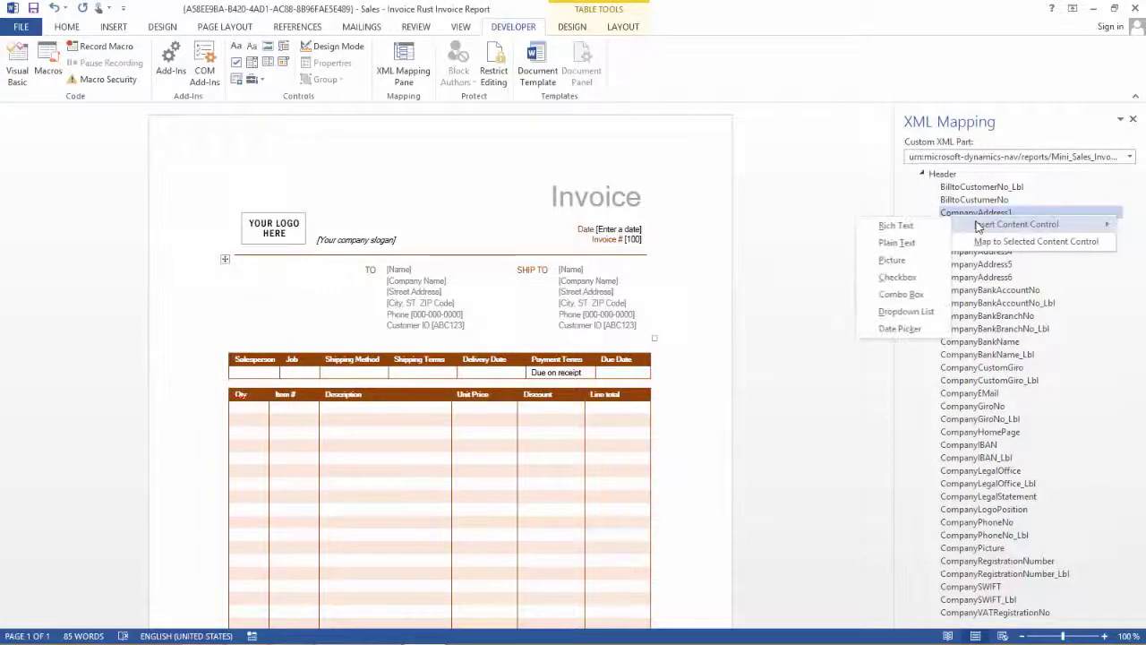
pyautogui.click(922, 243)
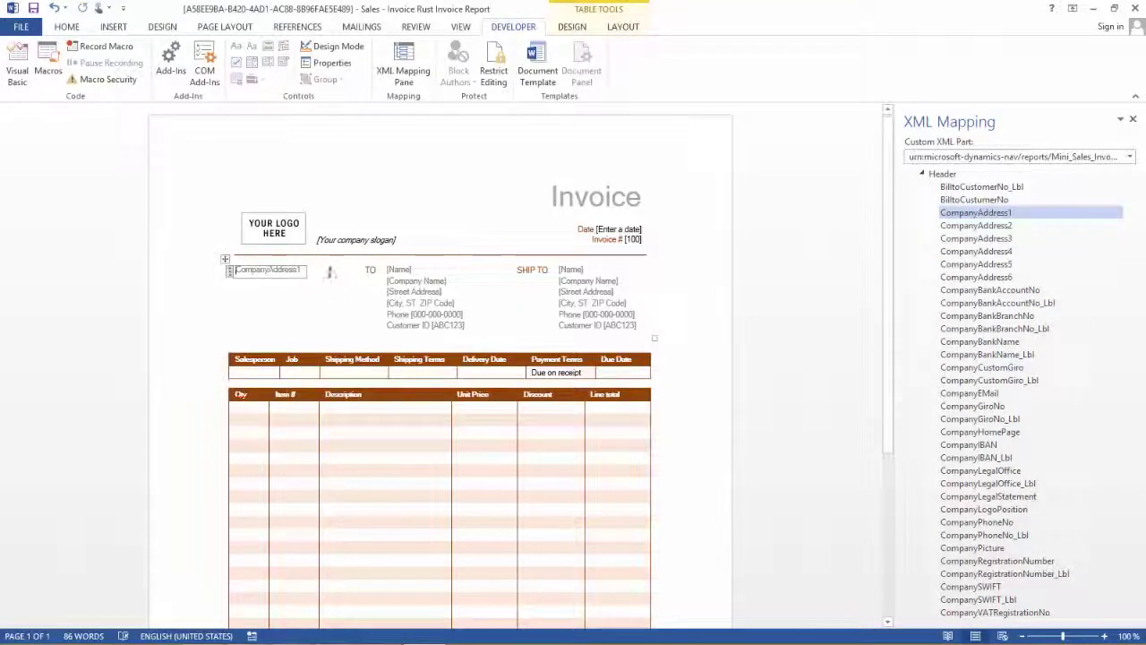
pyautogui.click(329, 272)
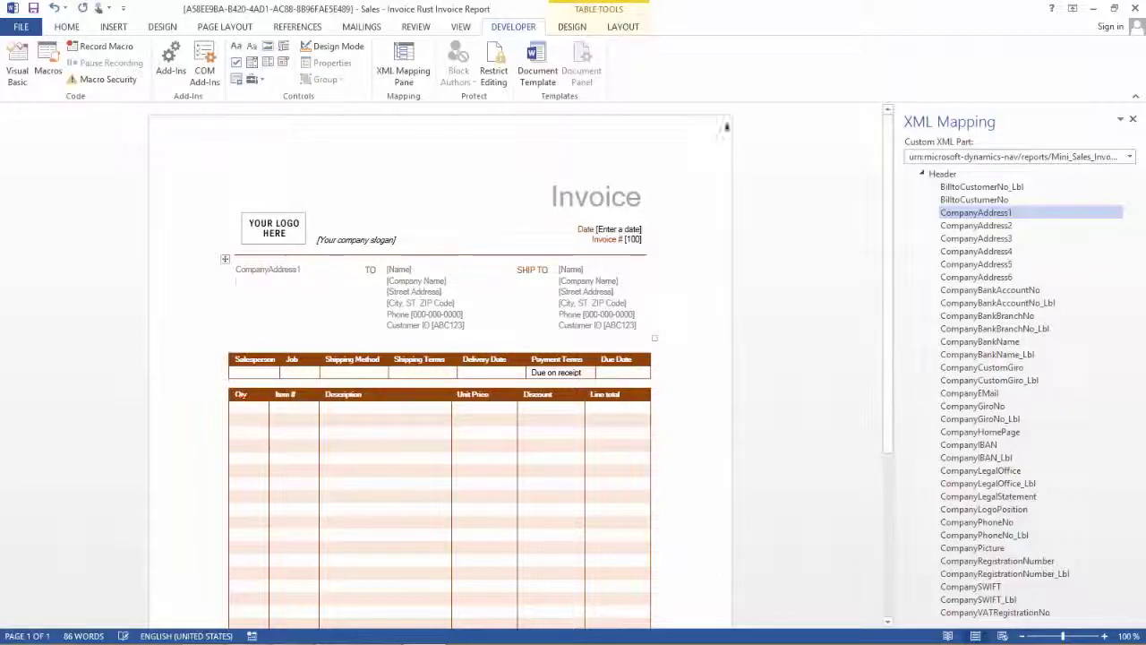
pyautogui.click(985, 226)
pyautogui.rightClick(987, 227)
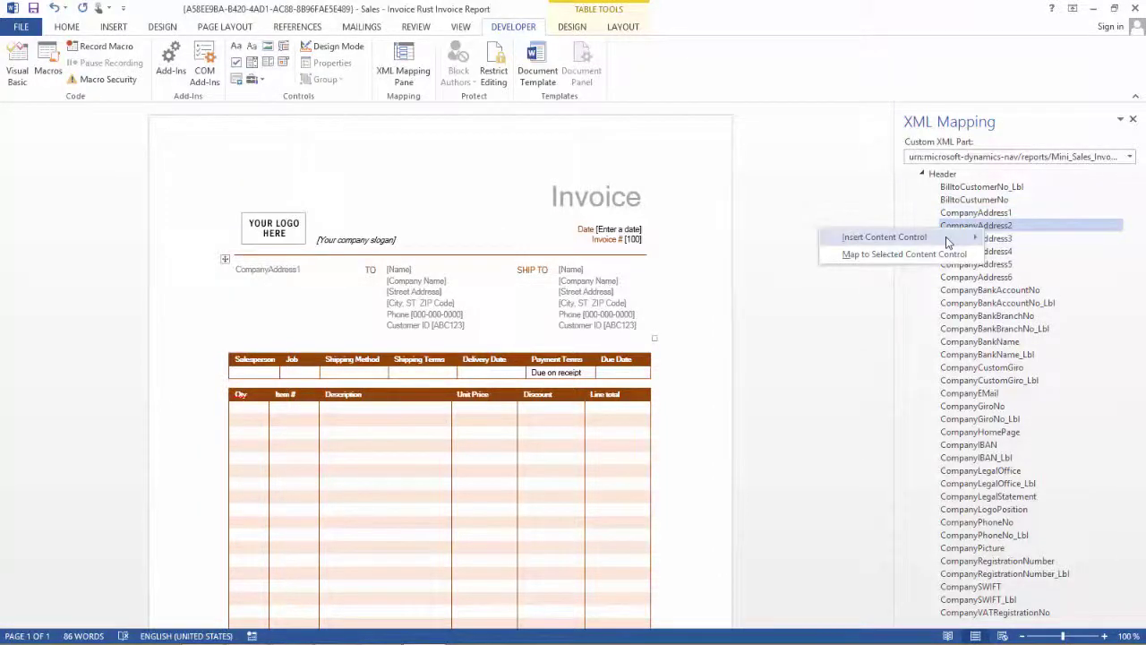
pyautogui.moveTo(946, 237)
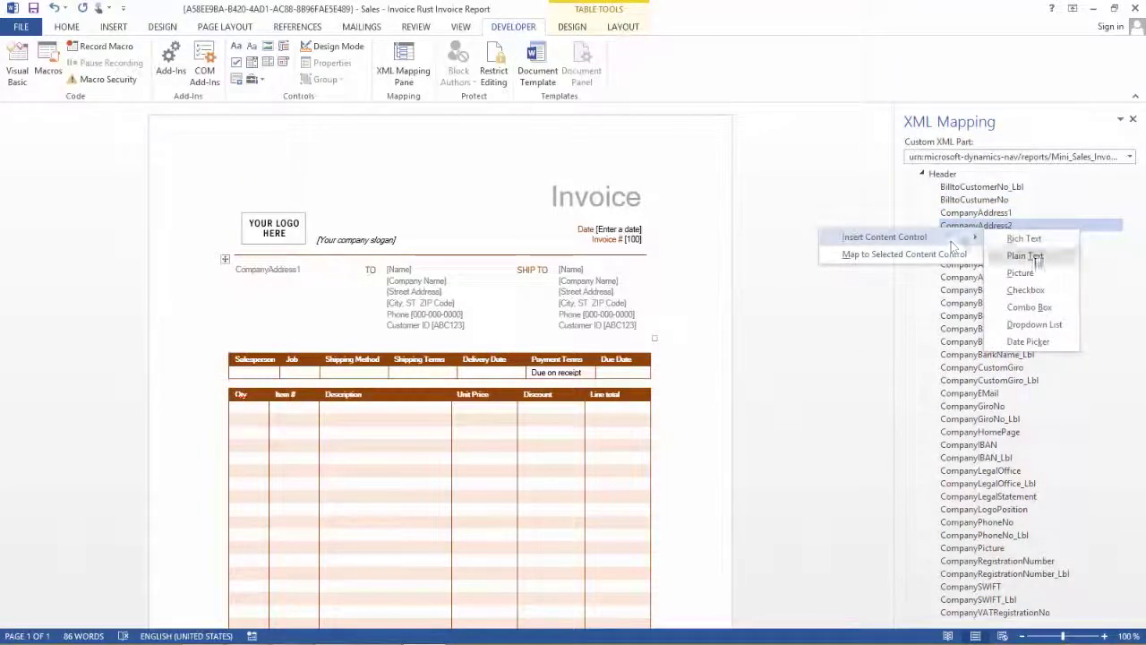
pyautogui.click(1025, 255)
pyautogui.click(333, 283)
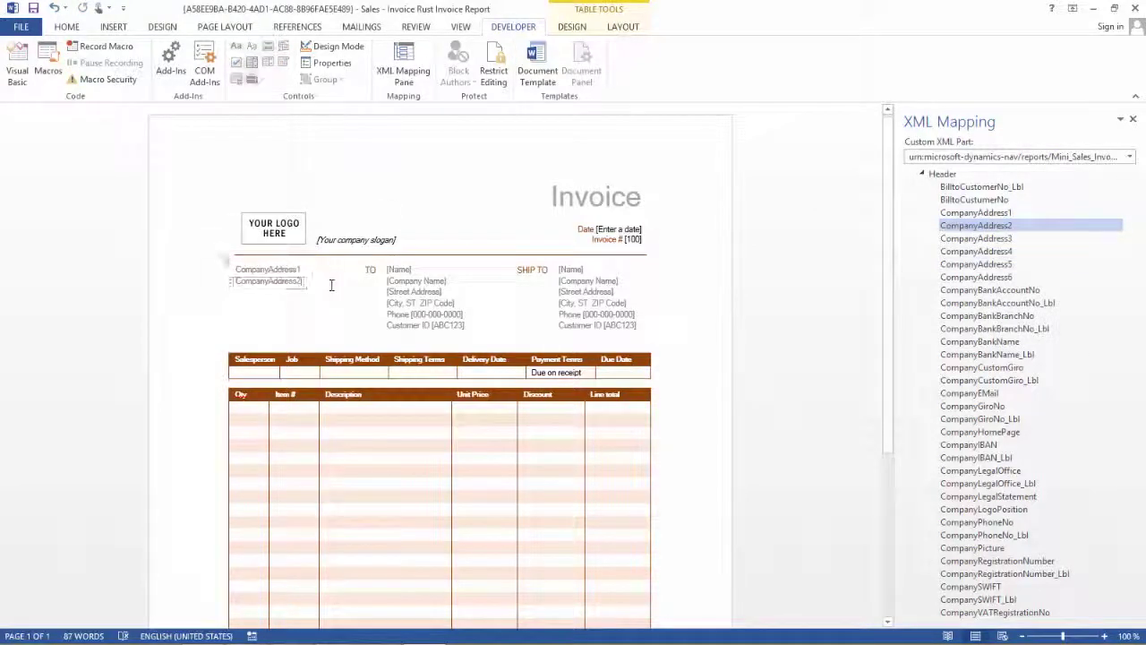
pyautogui.rightClick(985, 239)
pyautogui.moveTo(950, 257)
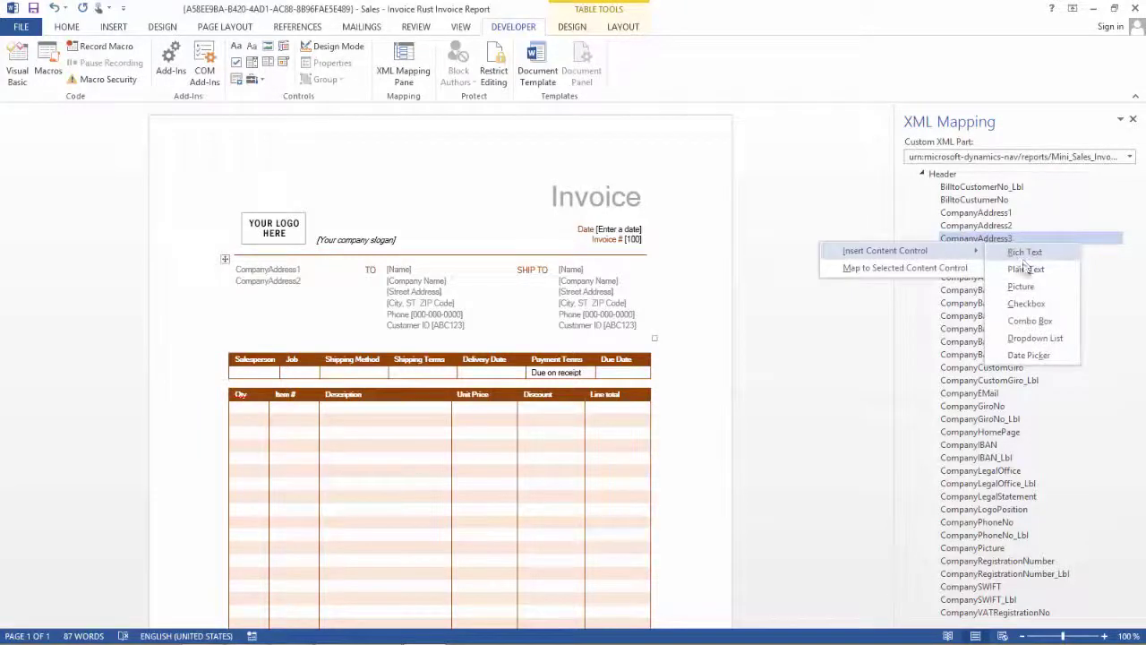
pyautogui.click(1025, 268)
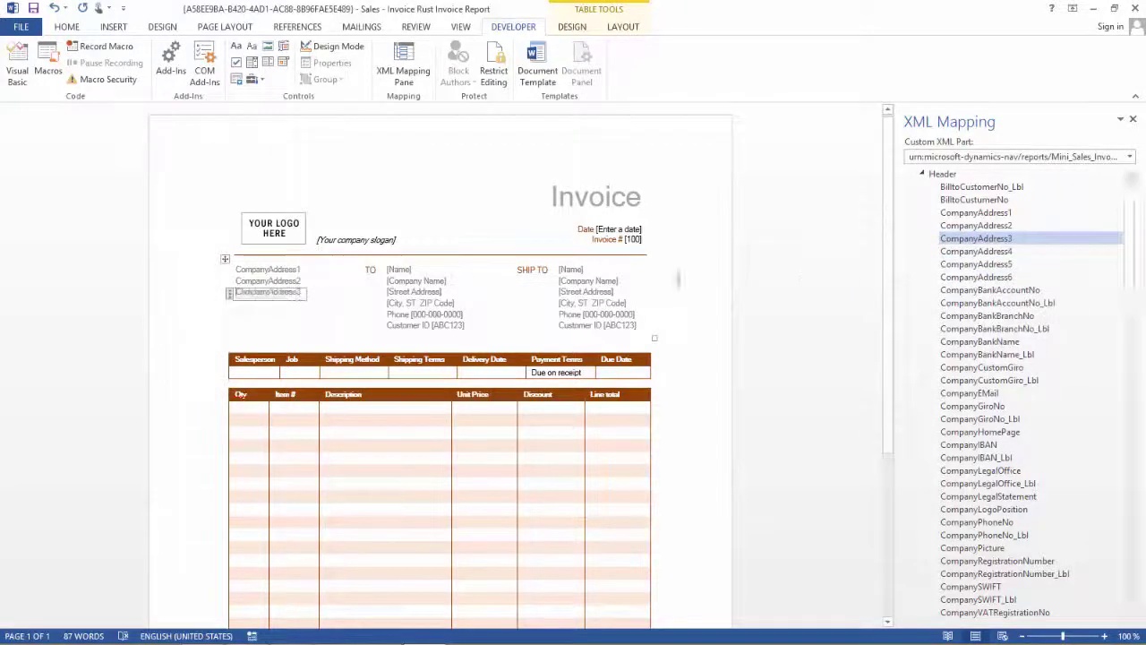
pyautogui.click(329, 294)
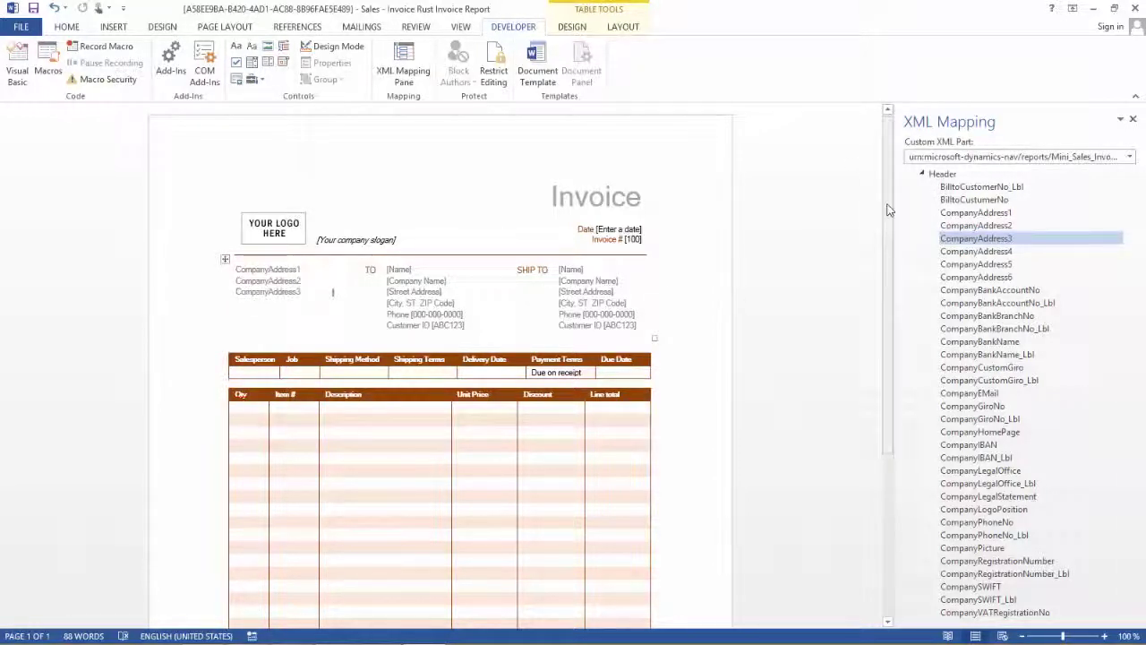
pyautogui.moveTo(889, 209); pyautogui.dragTo(889, 270)
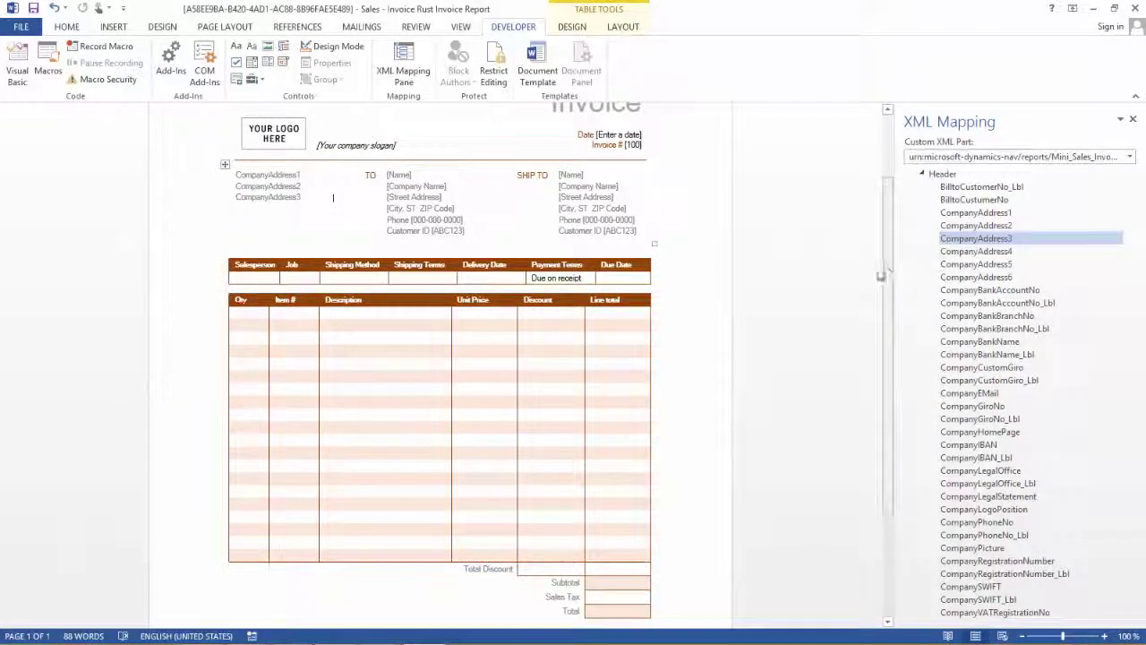
# Delete the surplus item table rows, leaving one empty row selected.
pyautogui.moveTo(246, 323); pyautogui.dragTo(246, 508)
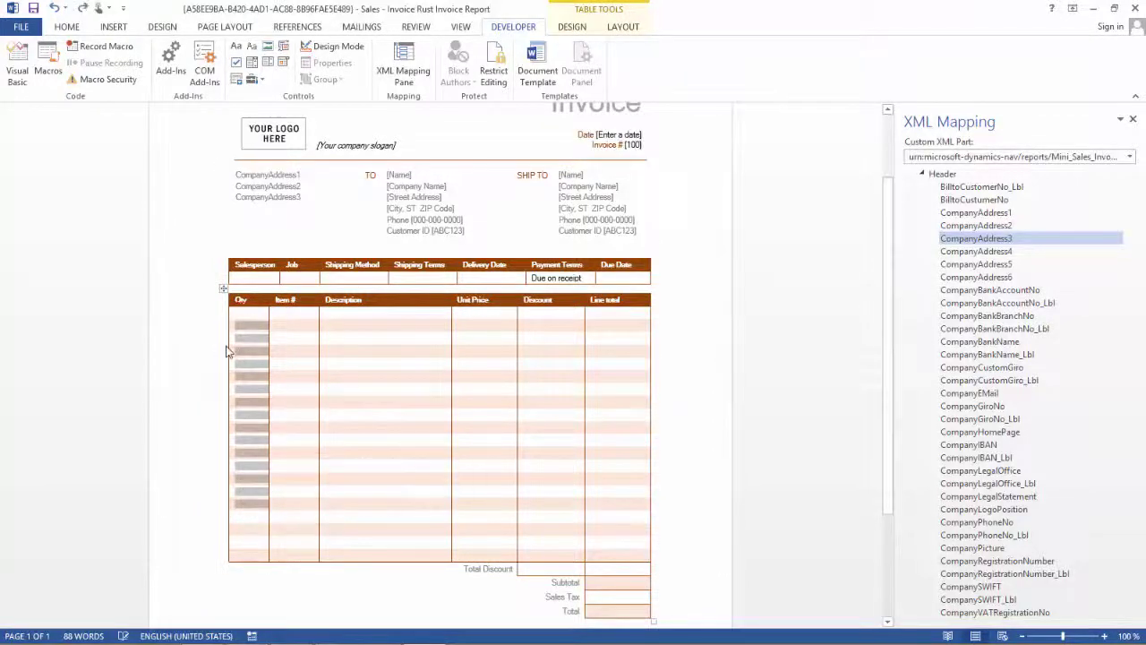
pyautogui.moveTo(223, 324)
pyautogui.moveTo(206, 325); pyautogui.dragTo(208, 559)
pyautogui.click(205, 327)
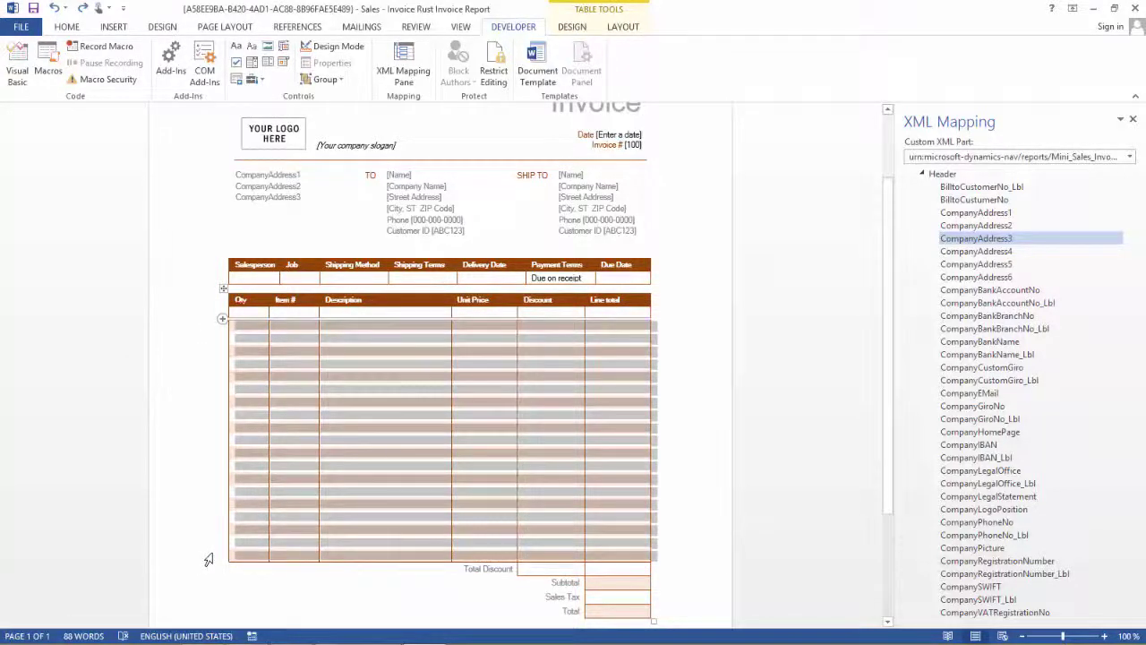
pyautogui.rightClick(257, 329)
pyautogui.click(305, 430)
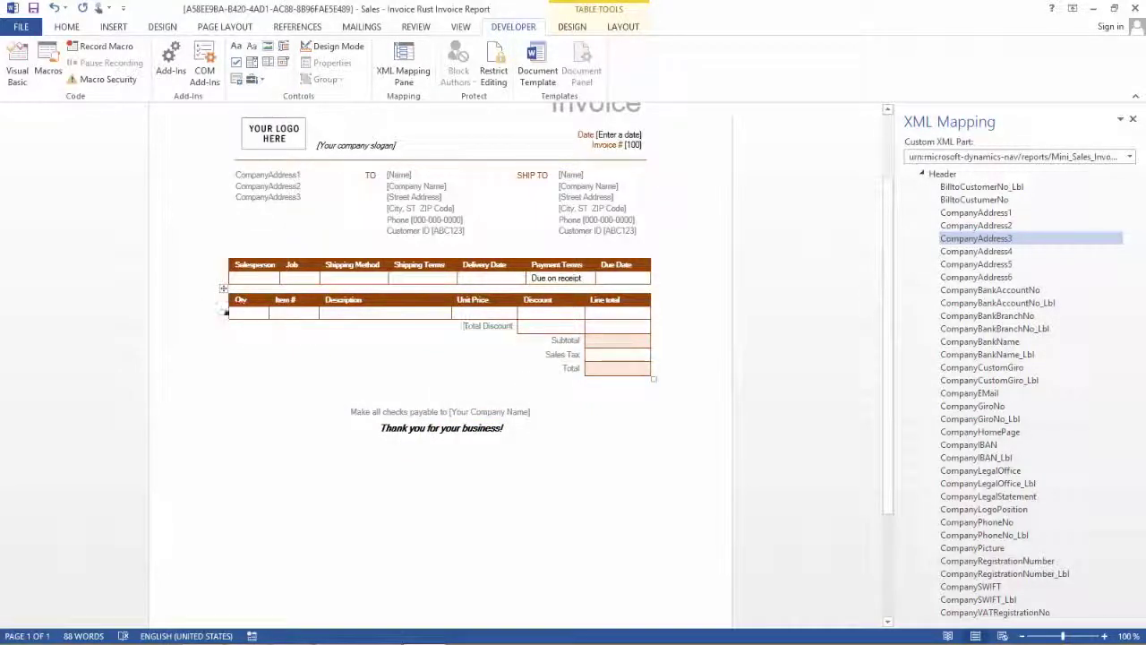
pyautogui.click(206, 314)
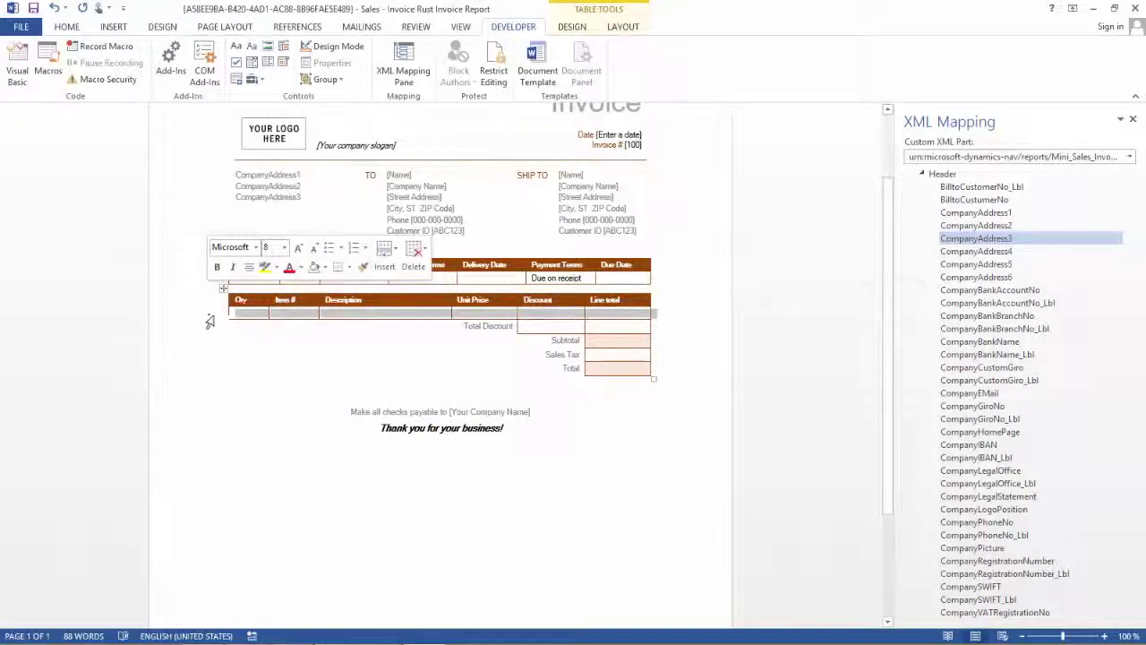
pyautogui.click(205, 320)
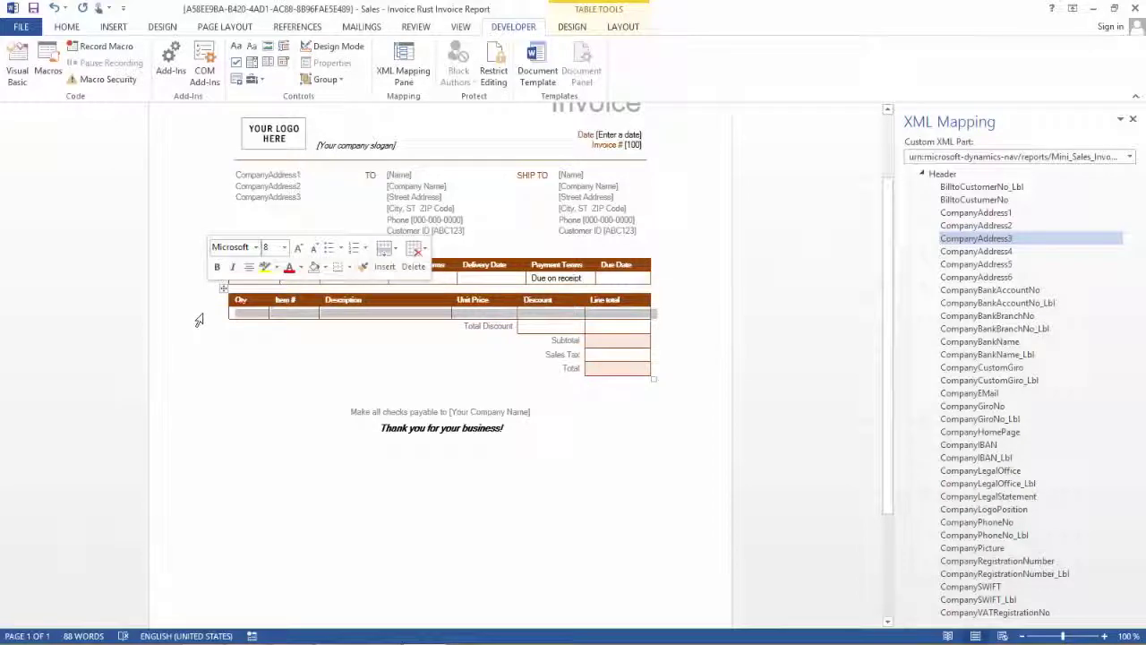
pyautogui.moveTo(1129, 213); pyautogui.dragTo(1132, 510)
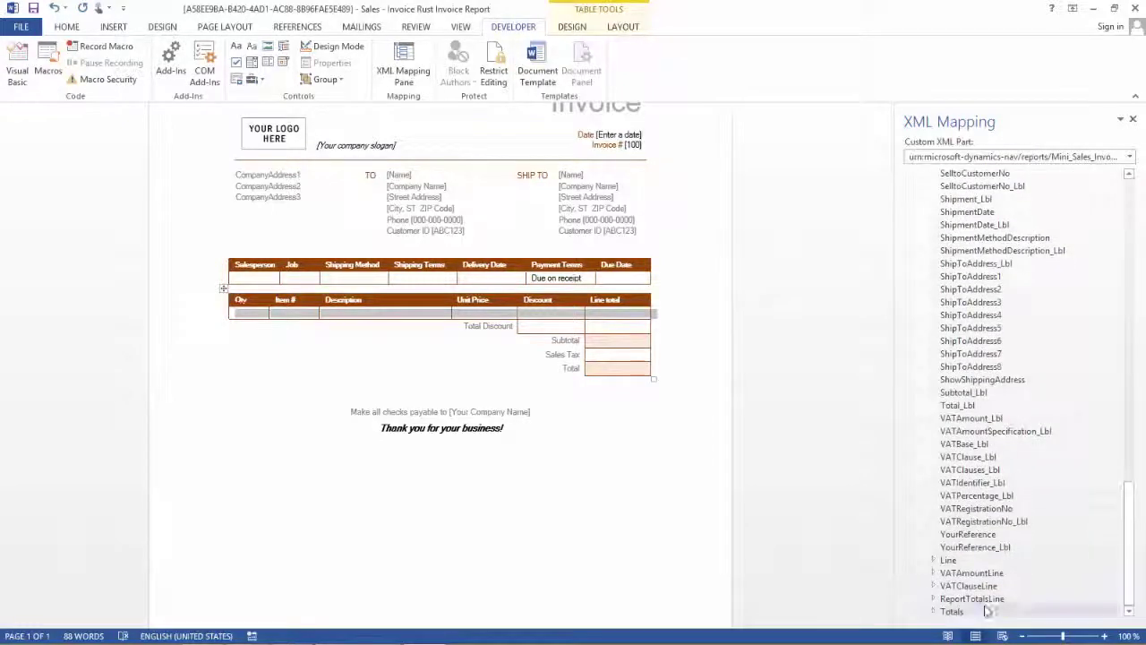
# Make the item row repeat for each Line record and expand the Line fields.
pyautogui.rightClick(949, 561)
pyautogui.moveTo(986, 572)
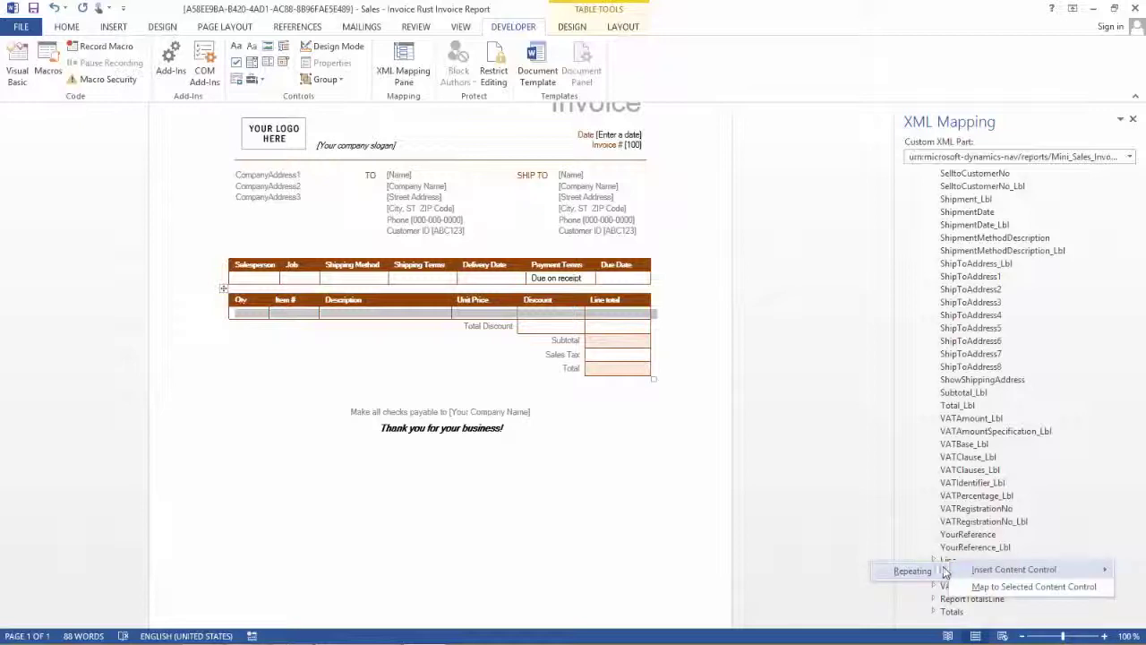
pyautogui.click(912, 572)
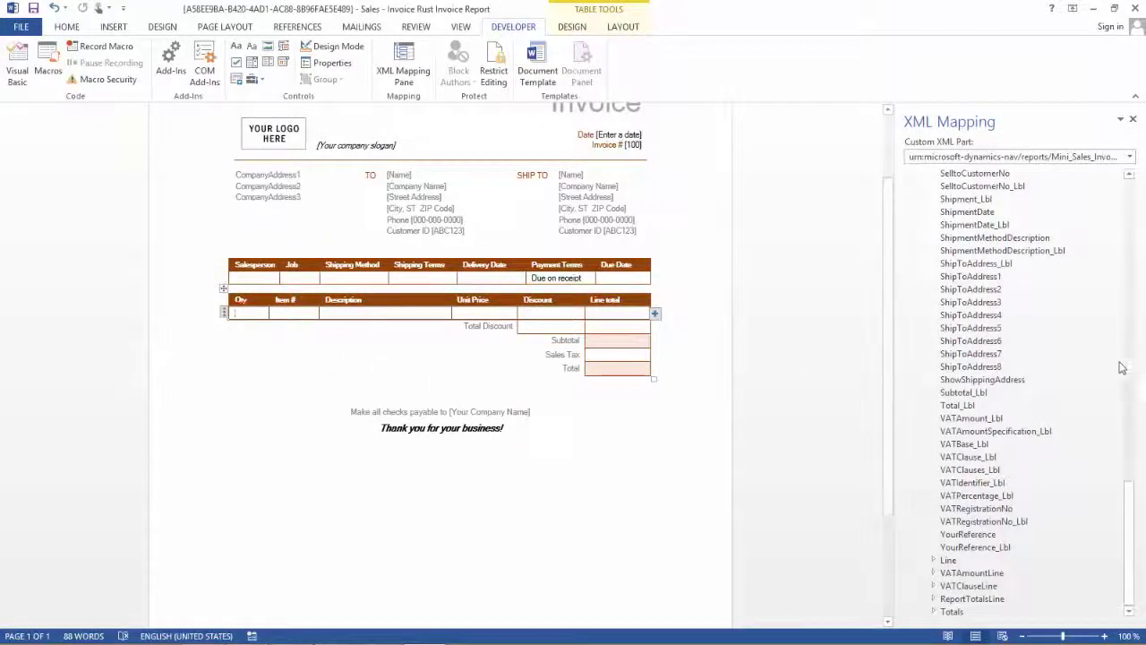
pyautogui.click(934, 560)
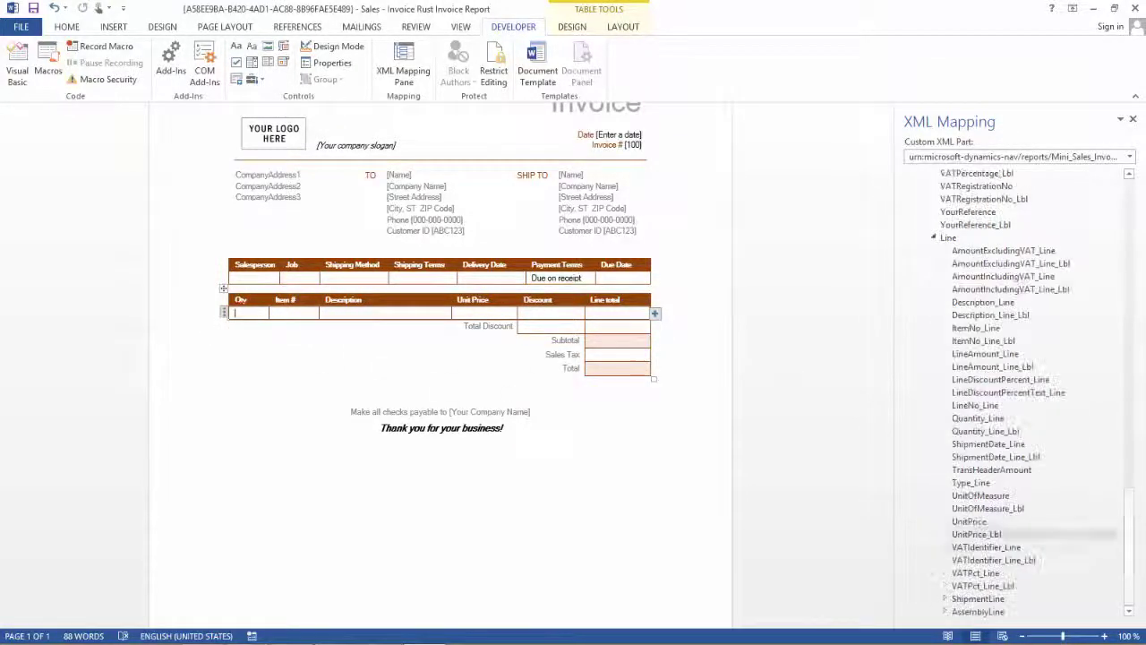
# Insert Quantity_Line, Description_Line and LineAmount_Line into the Qty, Description and Line total cells.
pyautogui.rightClick(978, 421)
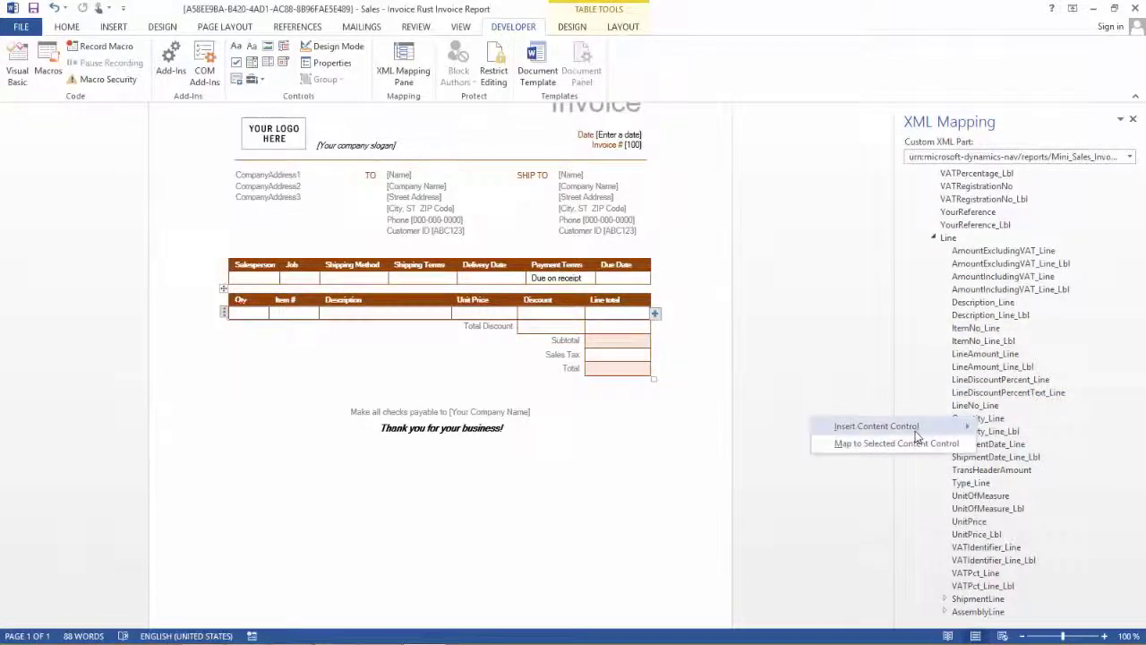
pyautogui.moveTo(915, 436)
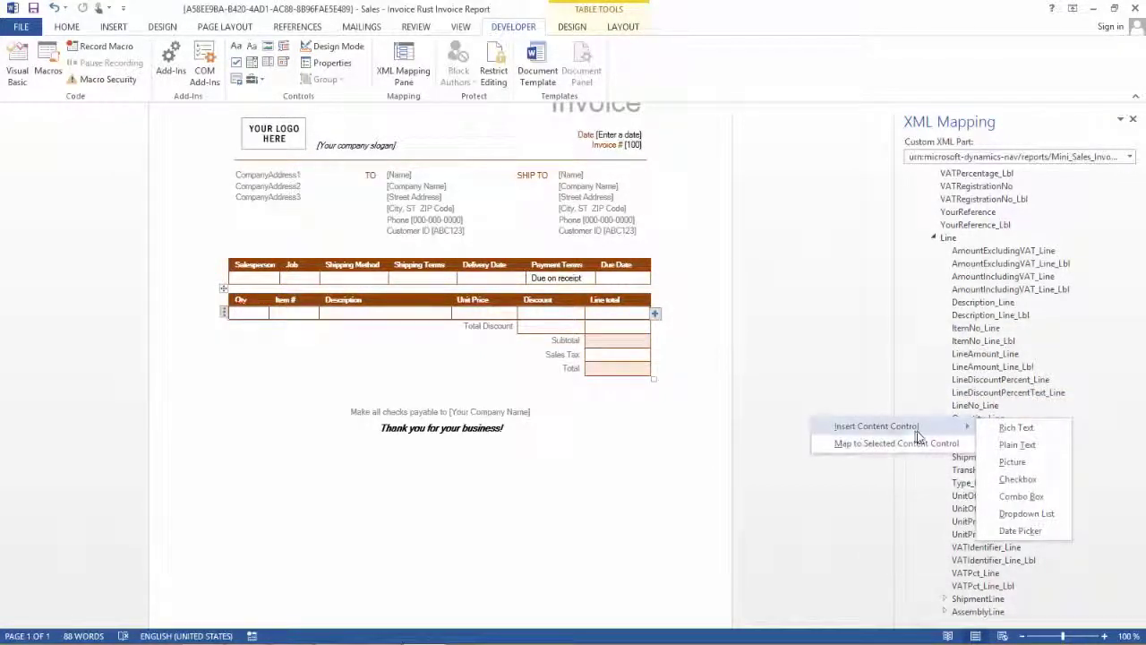
pyautogui.click(1016, 445)
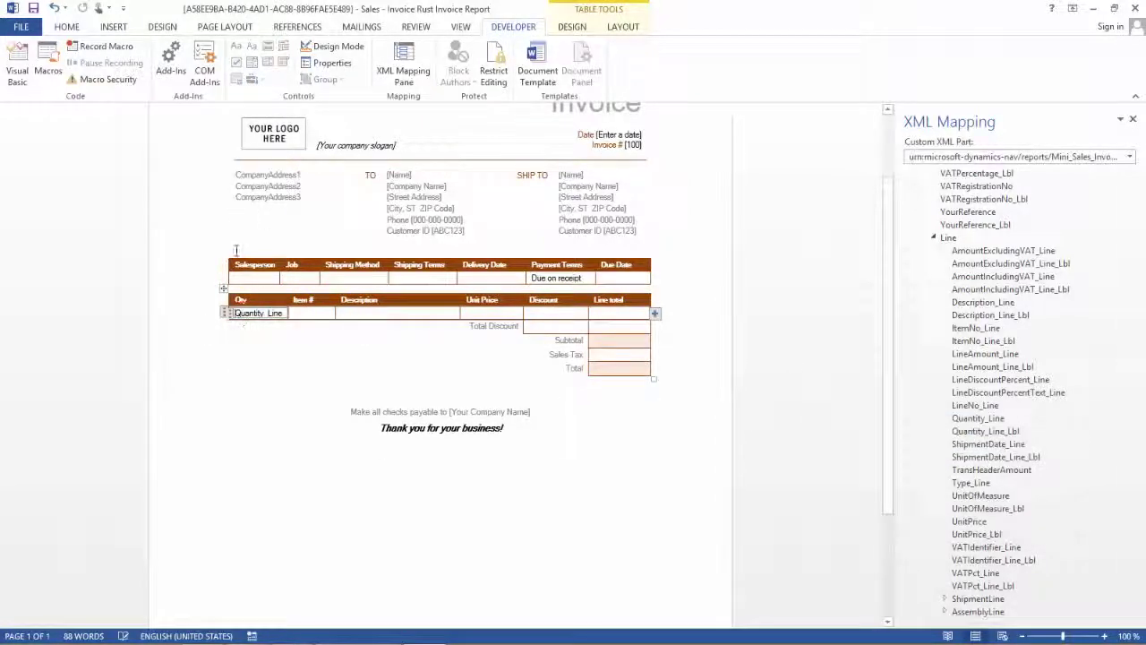
pyautogui.click(378, 318)
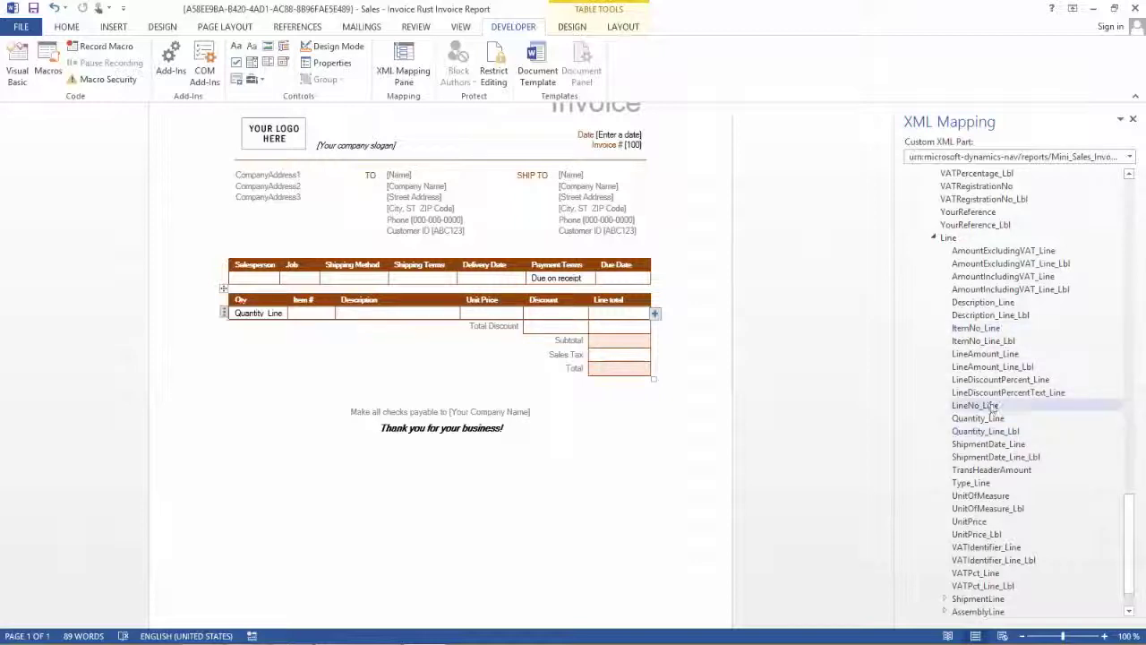
pyautogui.rightClick(991, 304)
pyautogui.moveTo(913, 308)
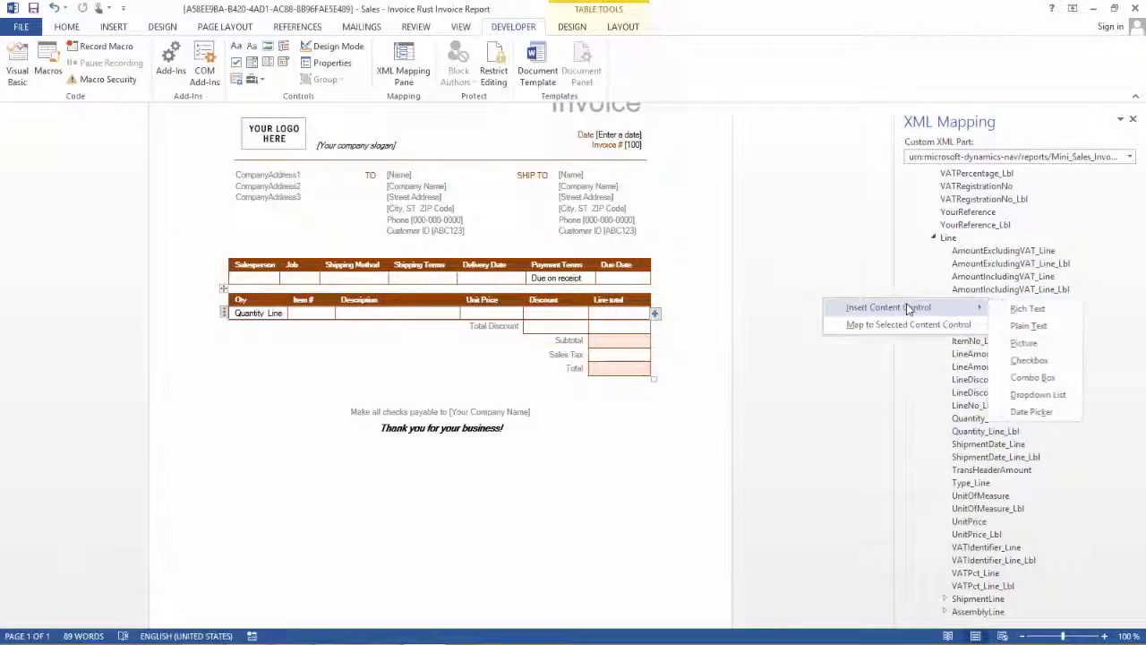
pyautogui.click(1027, 325)
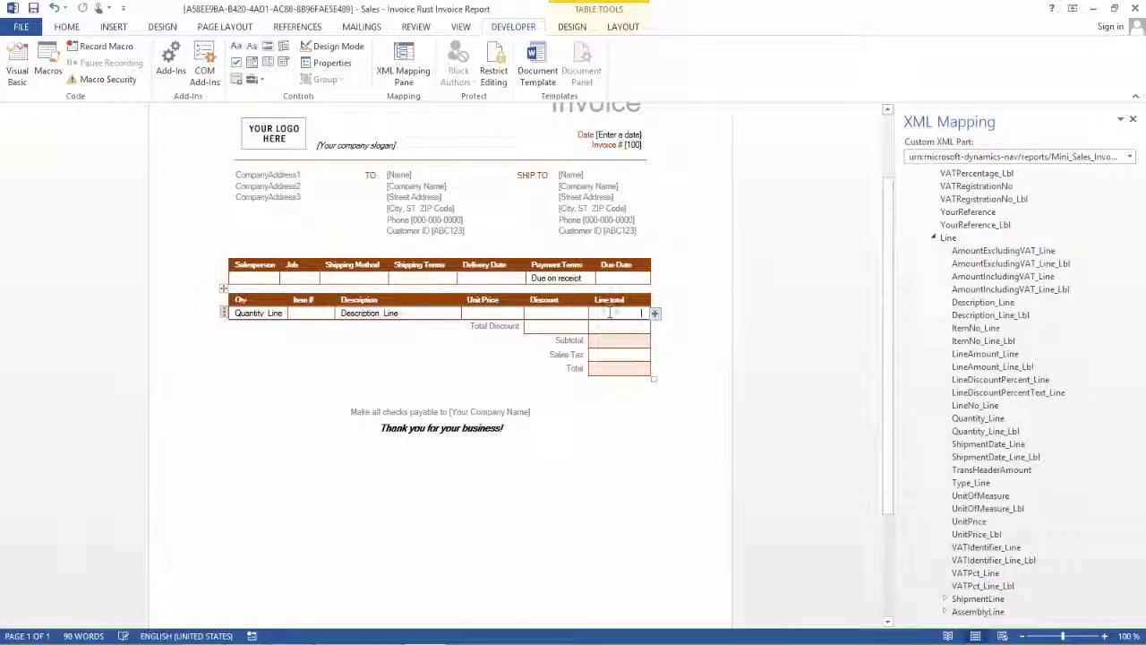
pyautogui.rightClick(993, 354)
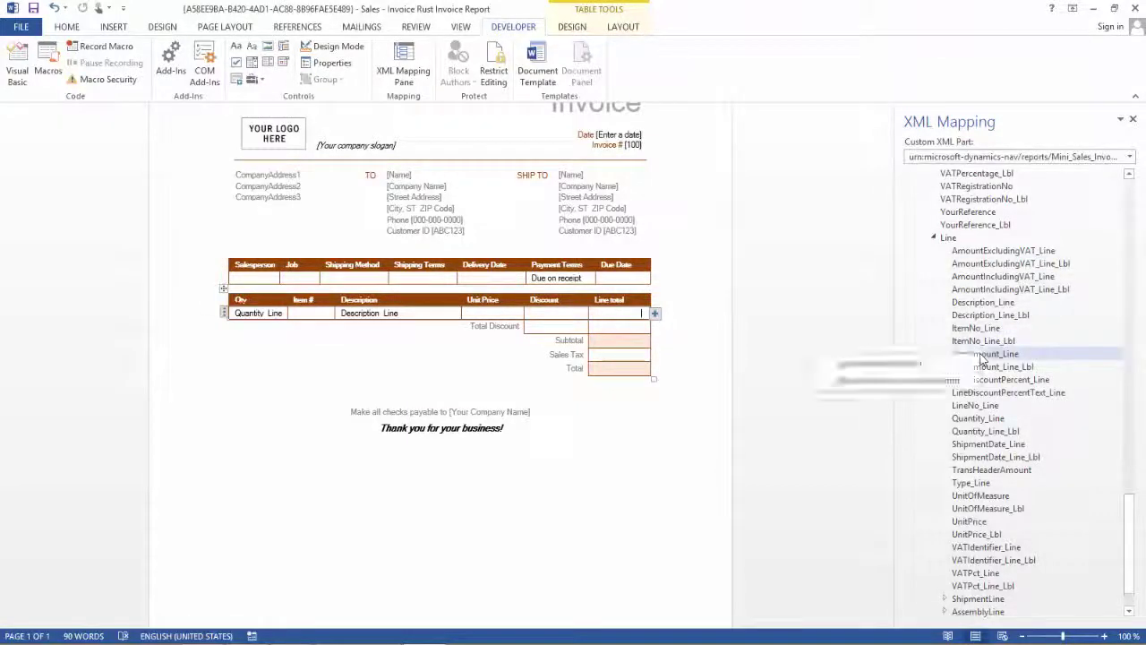
pyautogui.moveTo(902, 369)
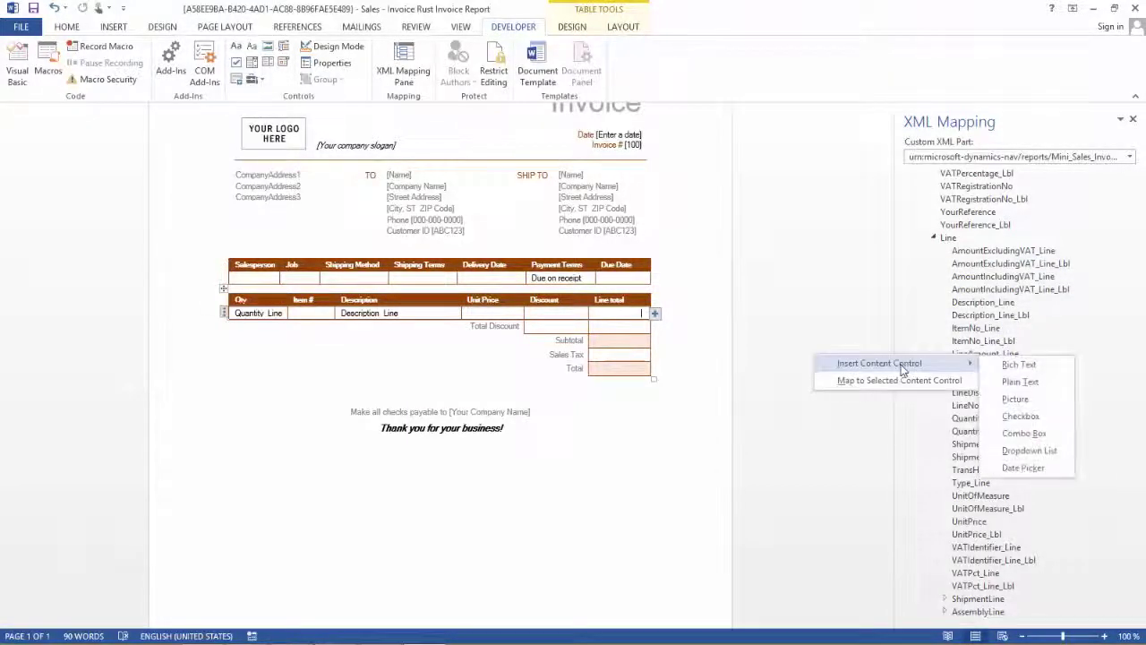
pyautogui.click(1020, 382)
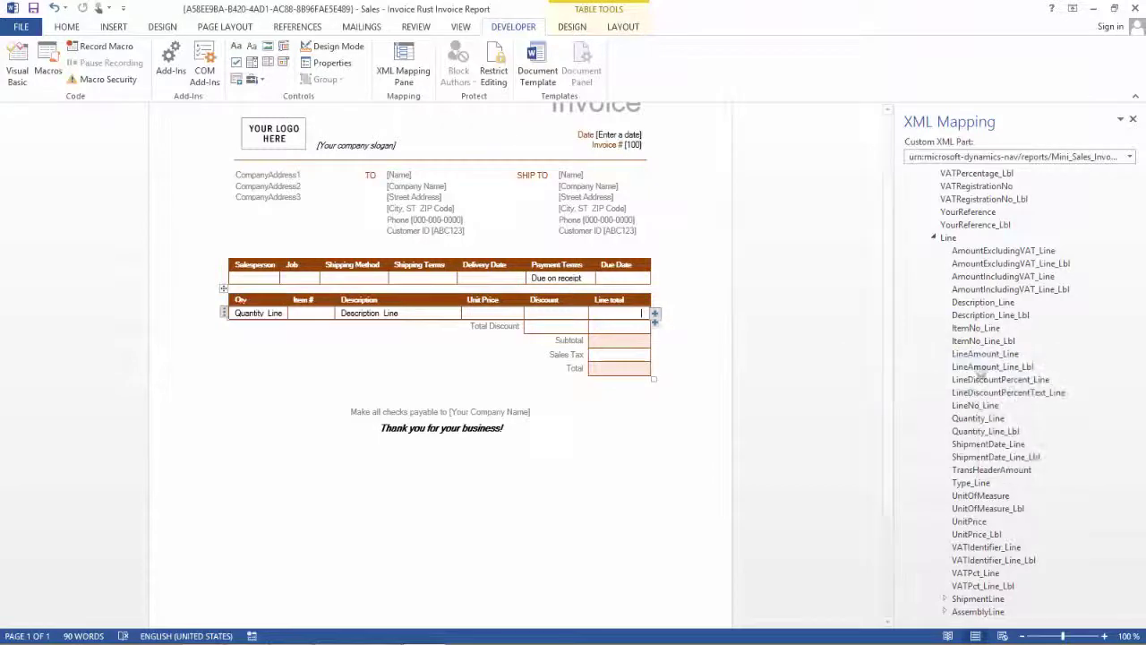
pyautogui.click(595, 369)
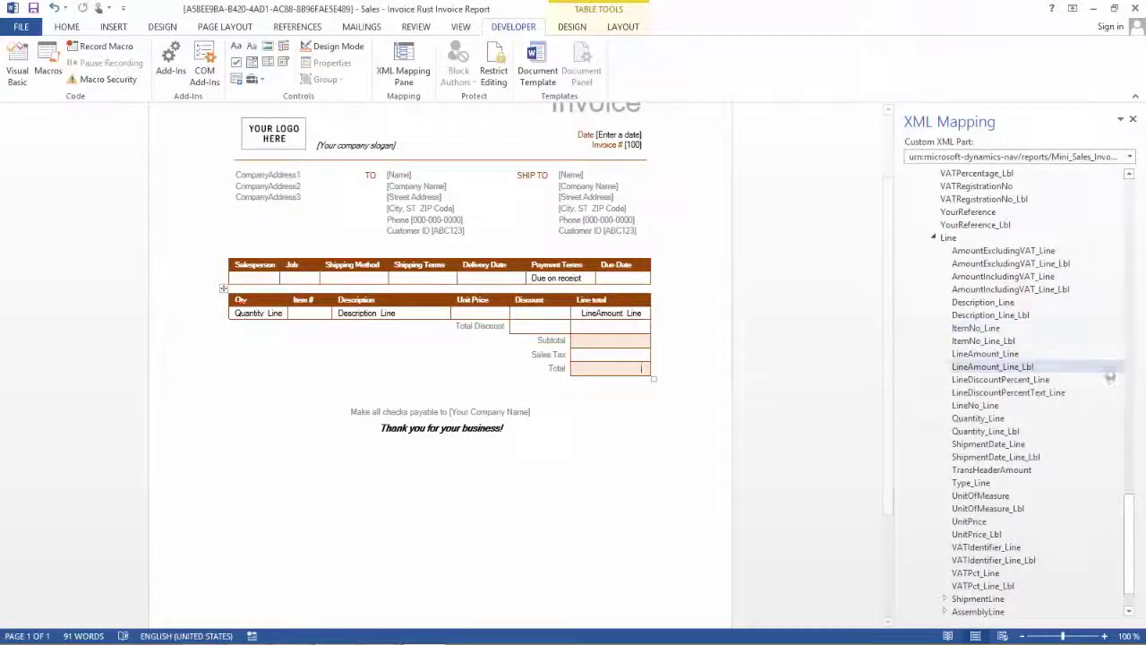
pyautogui.moveTo(1132, 508); pyautogui.dragTo(1133, 518)
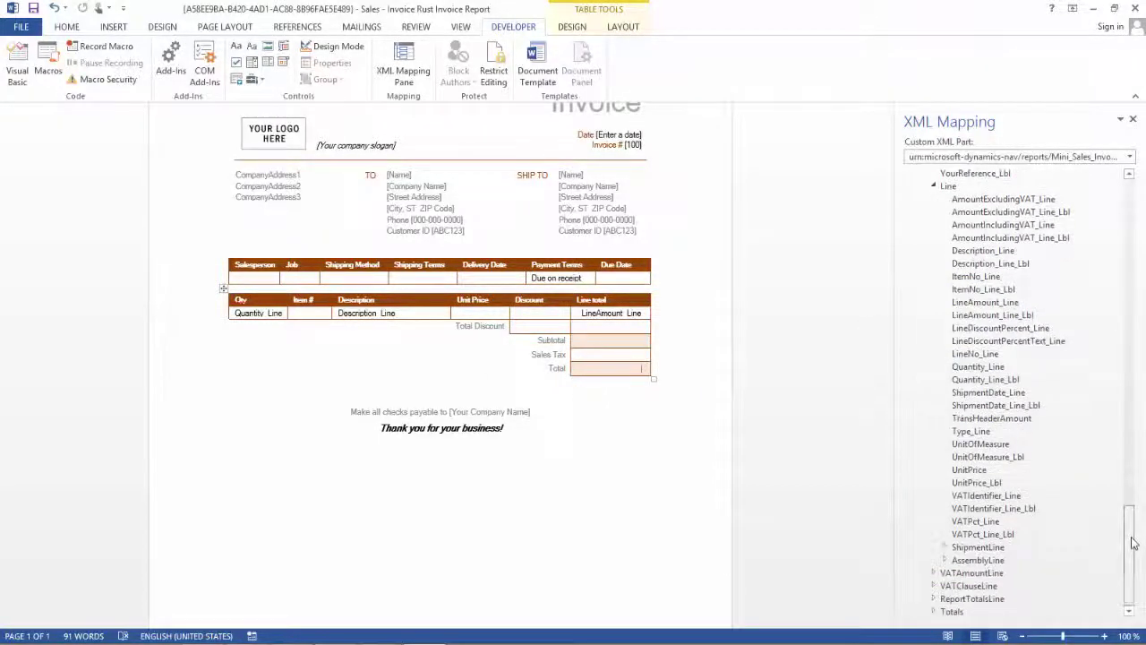
# Expand Totals and insert TotalNetAmount as a plain text control in the Total cell.
pyautogui.click(933, 612)
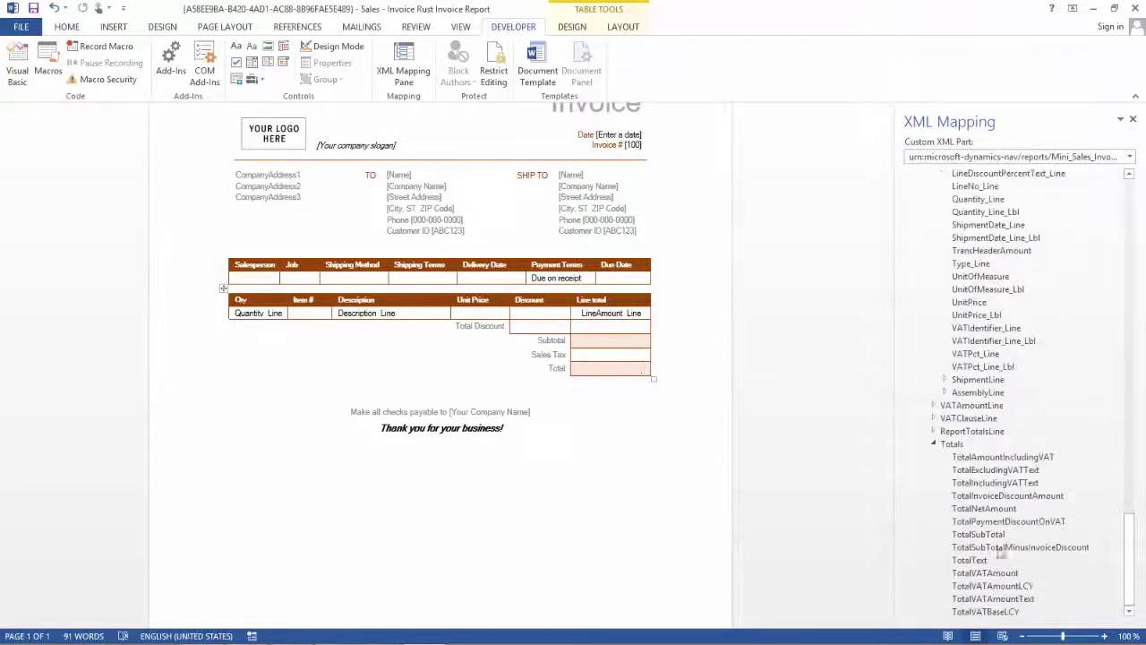
pyautogui.rightClick(995, 510)
pyautogui.moveTo(931, 522)
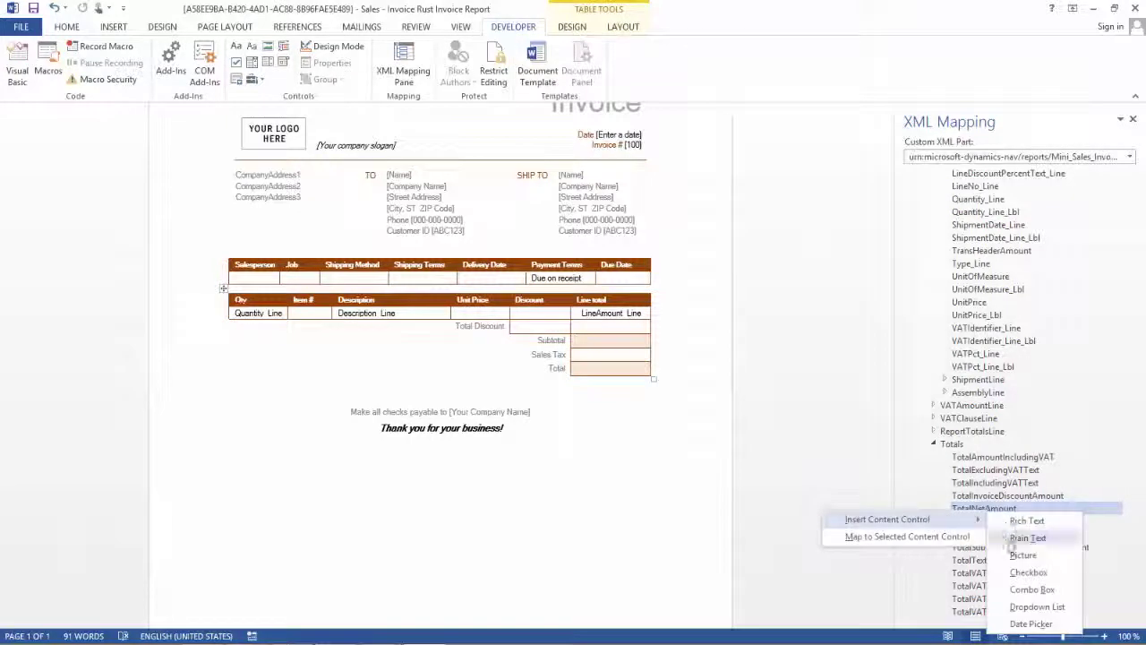
pyautogui.click(1027, 537)
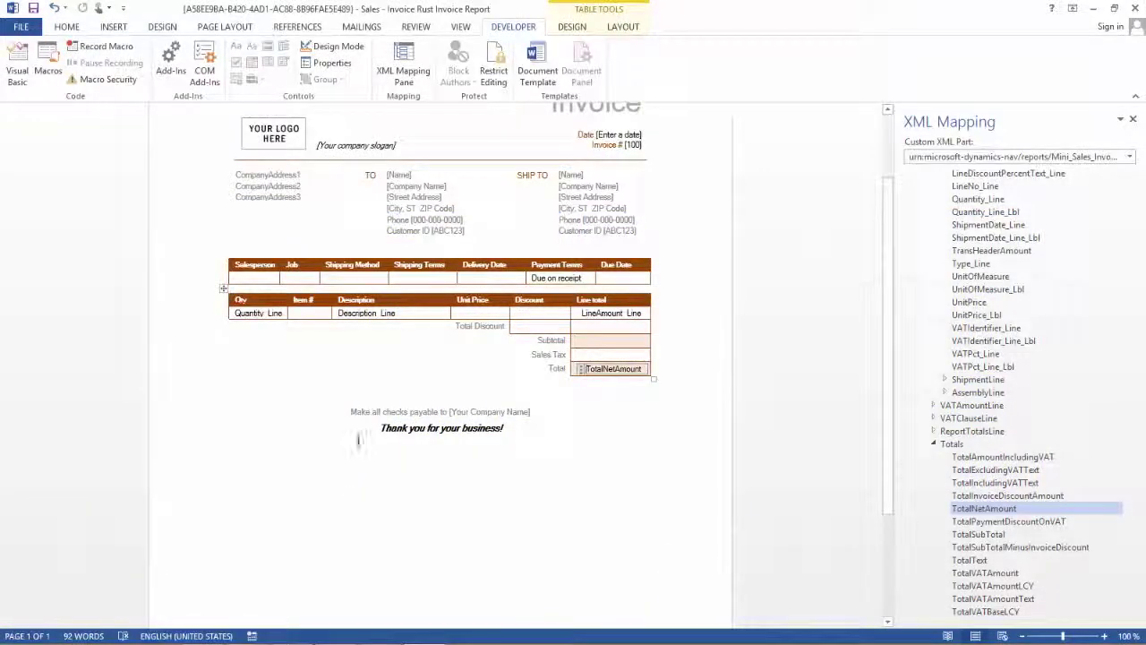
# Close the edited Rust layout in Word, saving it and importing the changes into NAV.
pyautogui.click(1135, 8)
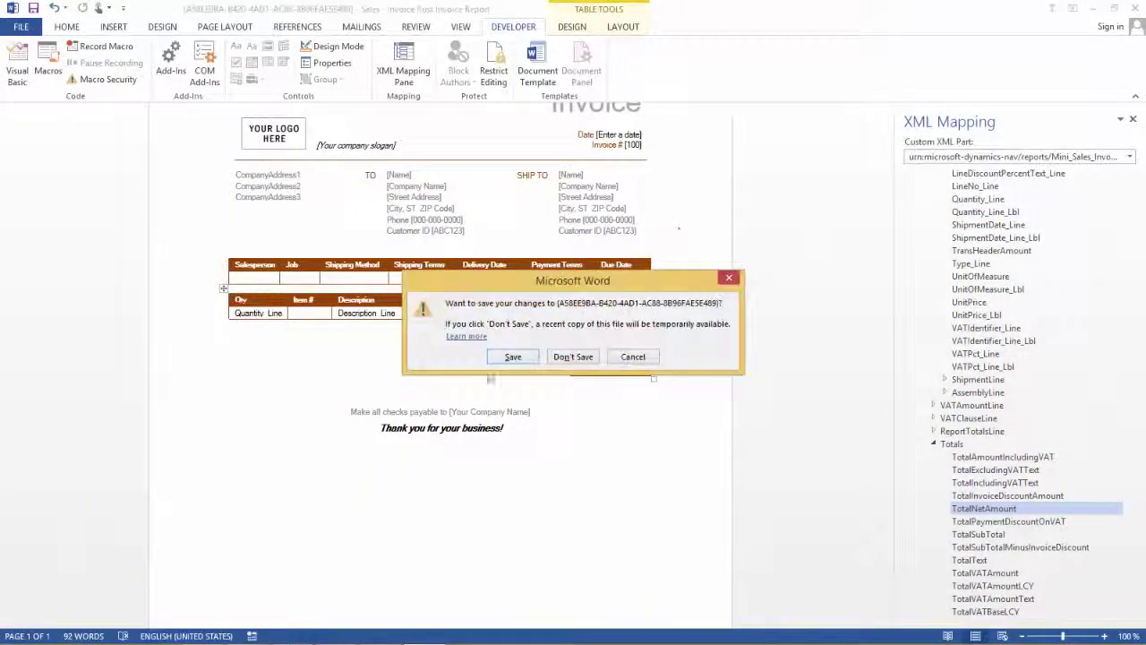
pyautogui.click(512, 356)
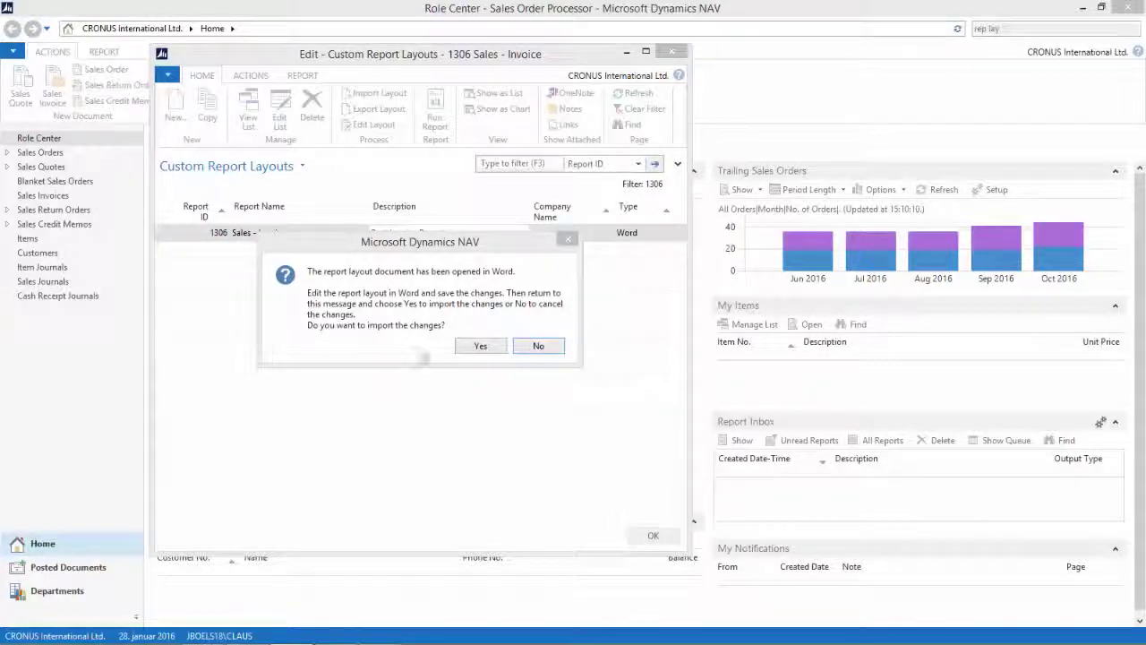
pyautogui.click(472, 348)
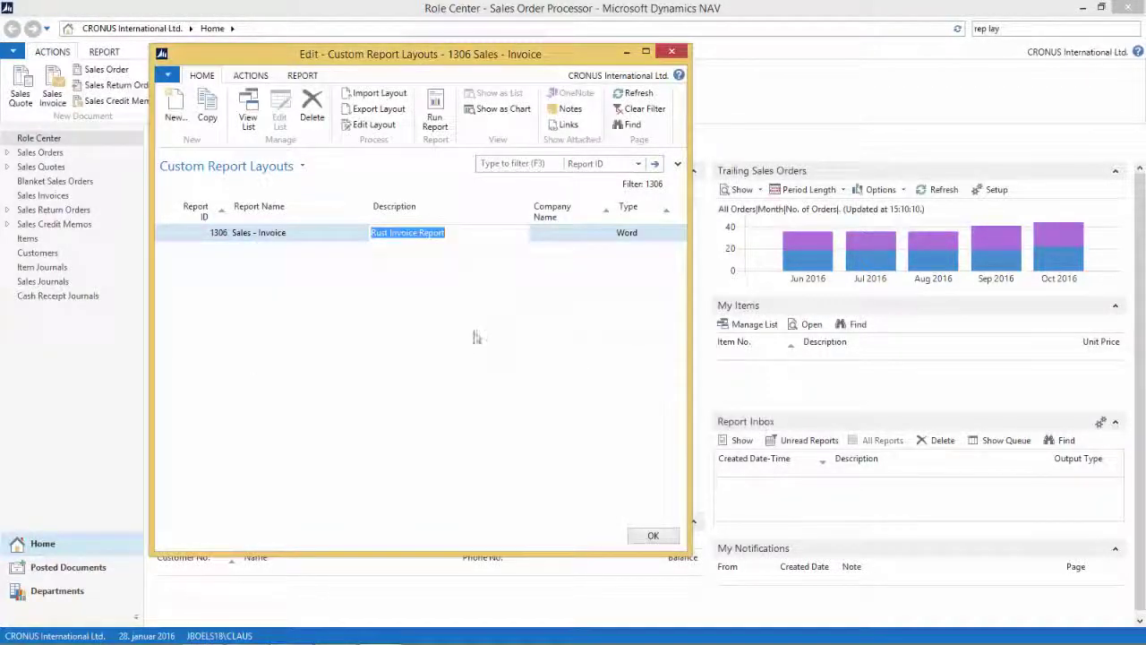
# Run the Sales - Invoice report to PDF and open the generated invoice.
pyautogui.click(430, 126)
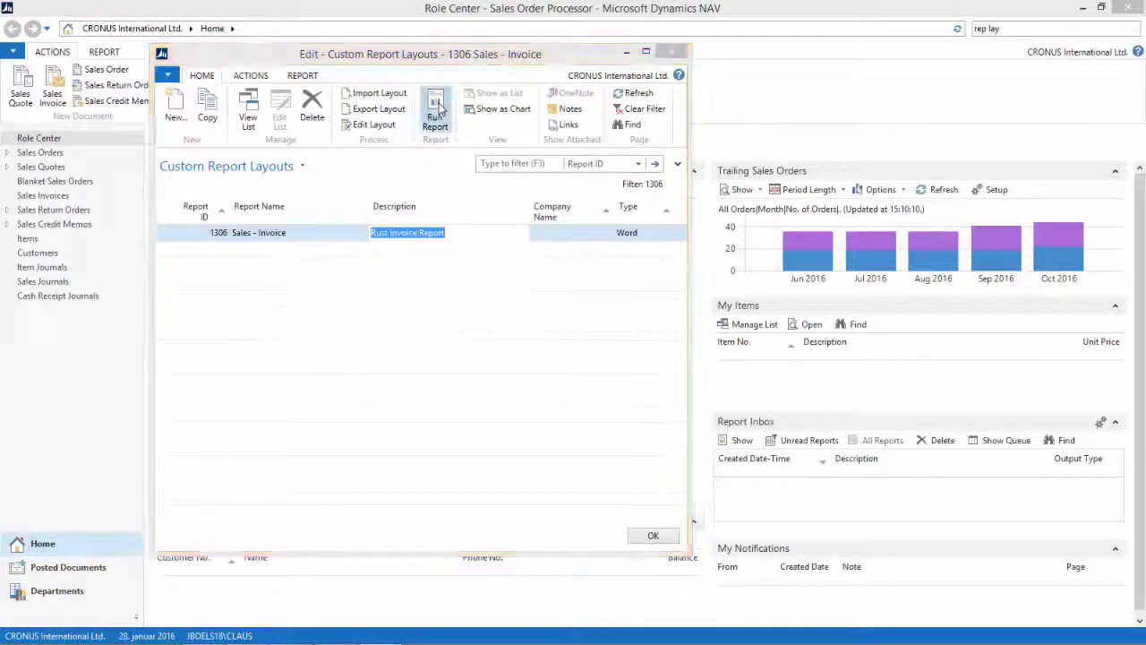
pyautogui.click(400, 406)
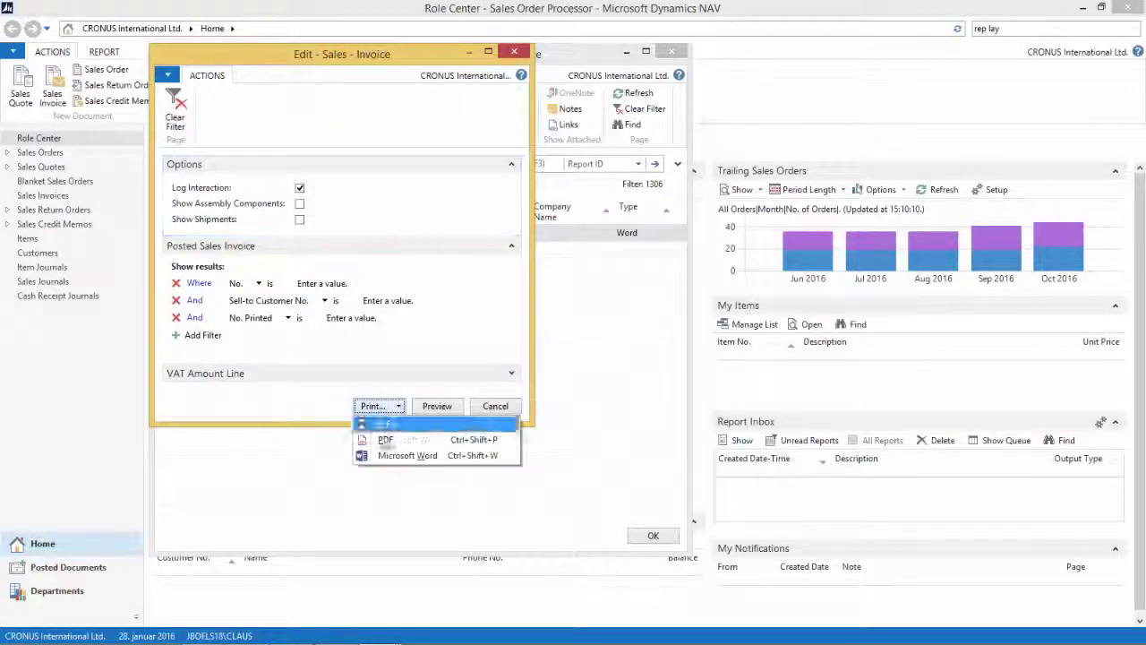
pyautogui.click(394, 452)
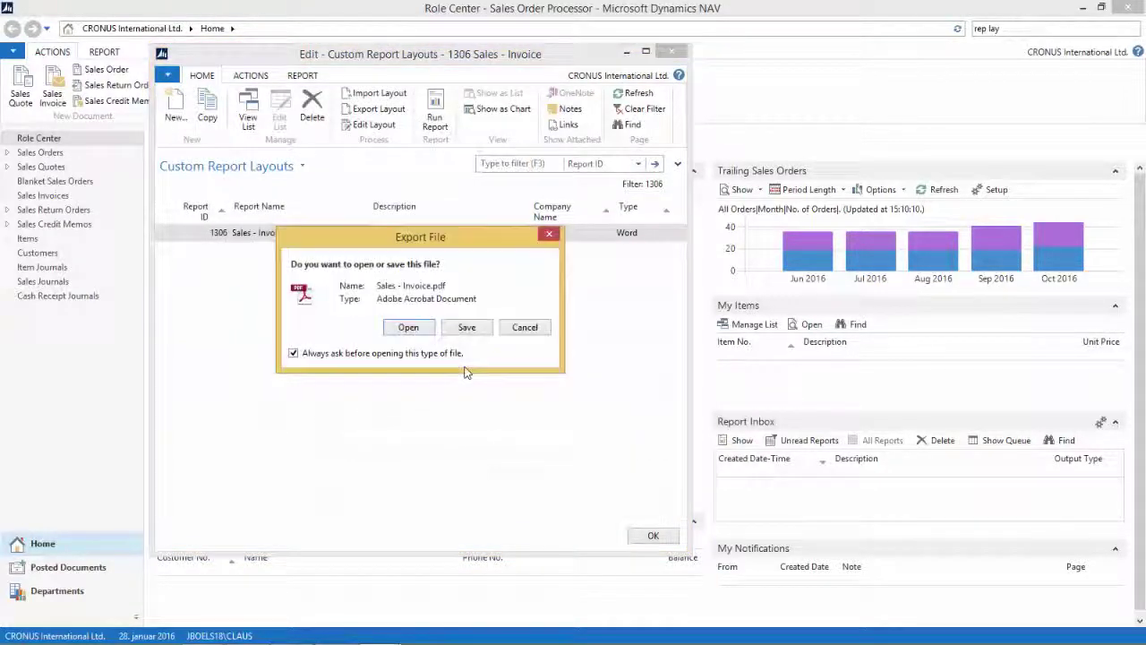
pyautogui.click(409, 328)
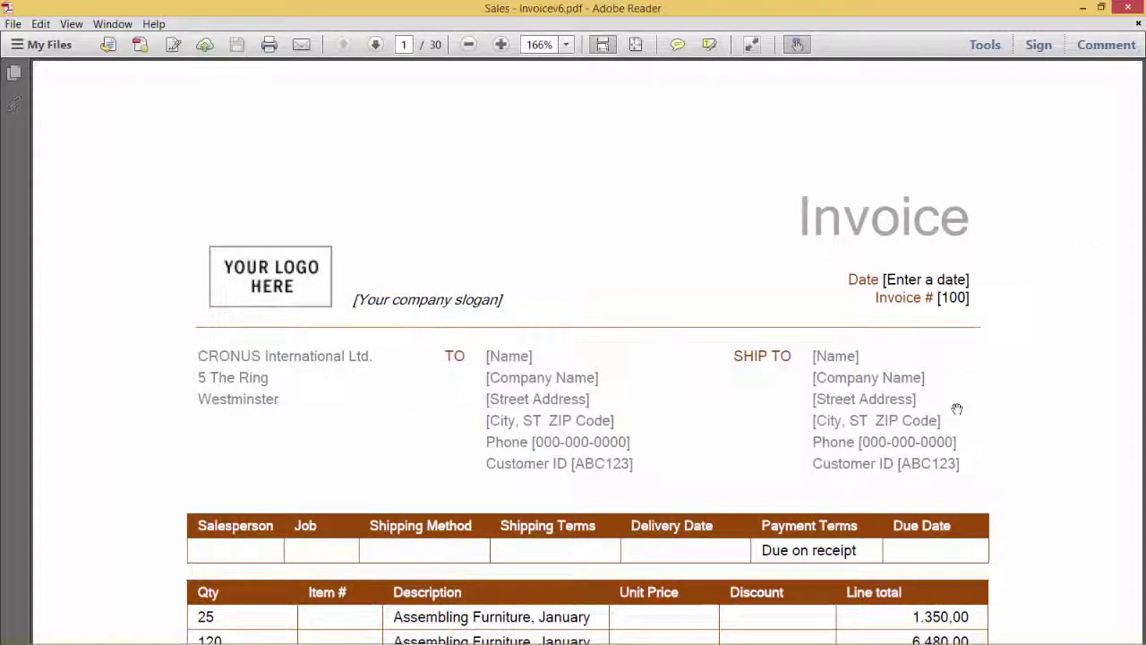
# Review the invoice PDF's CRONUS address, line totals and 7.438,50 total, then close Adobe Reader.
pyautogui.scroll(-3, 957, 410)
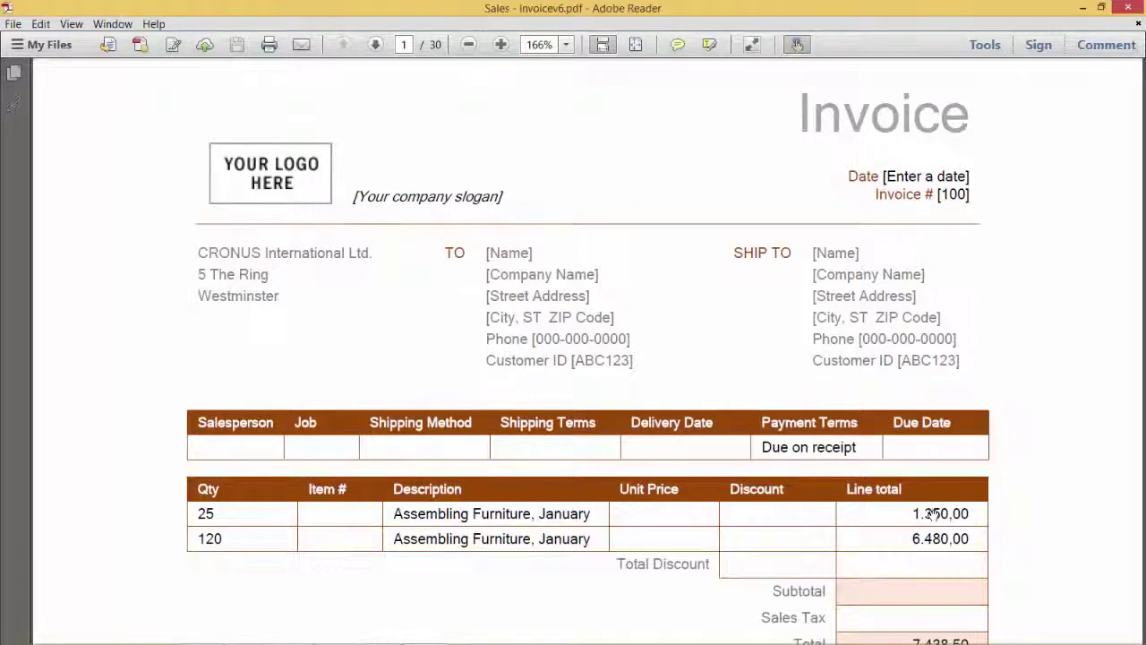
pyautogui.scroll(-3, 931, 515)
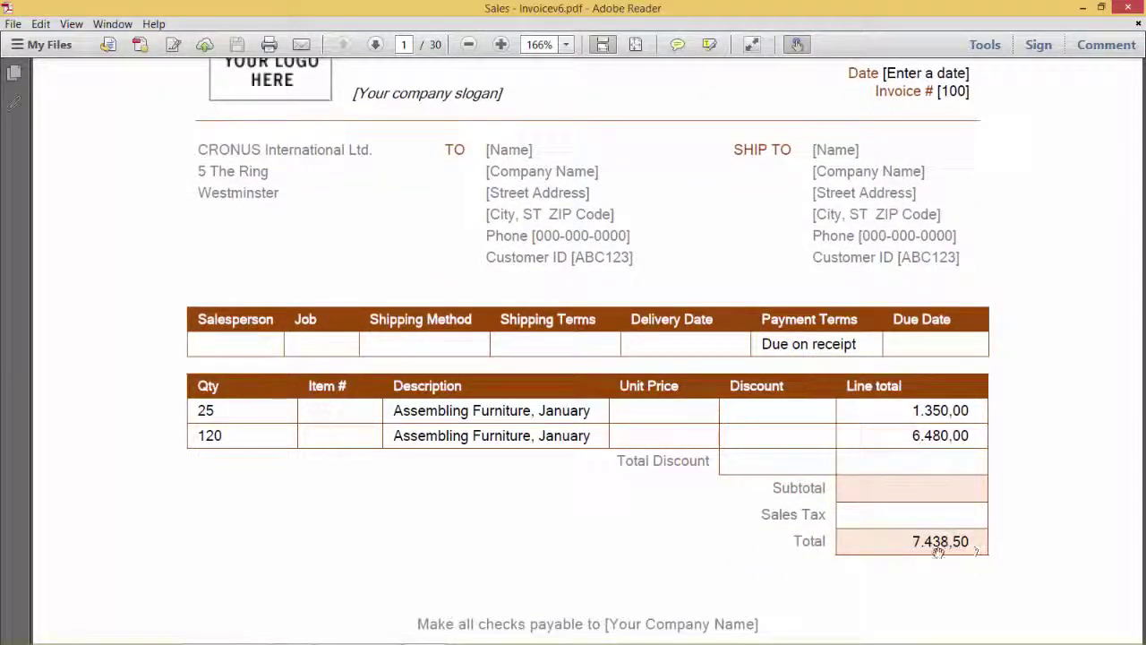
pyautogui.scroll(6, 891, 551)
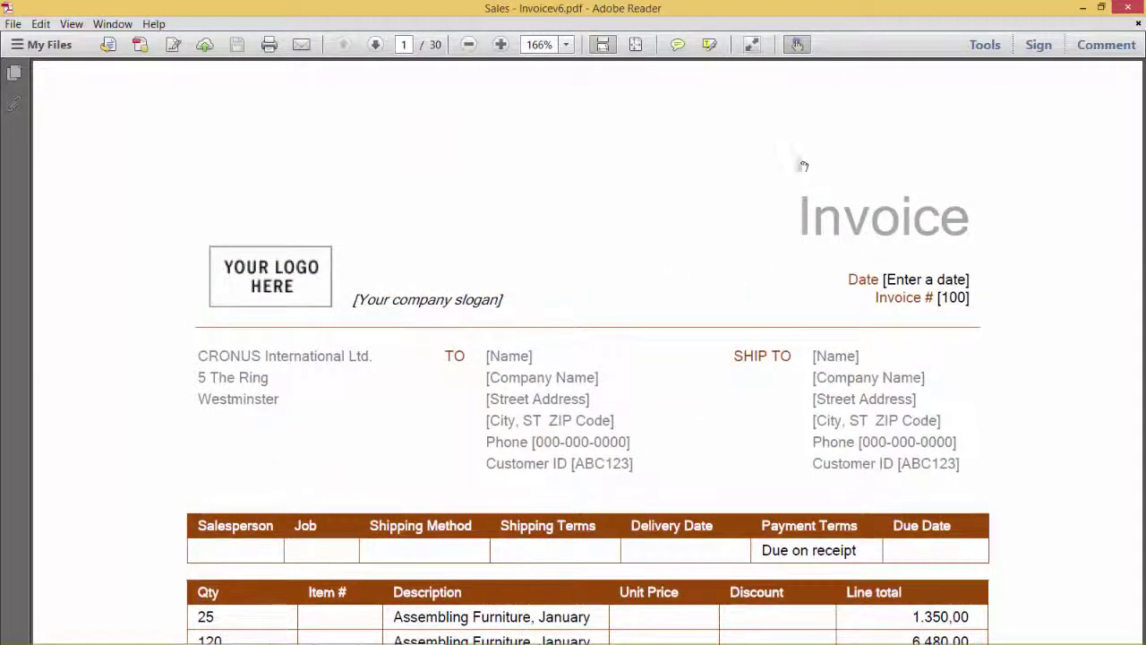
pyautogui.click(1129, 8)
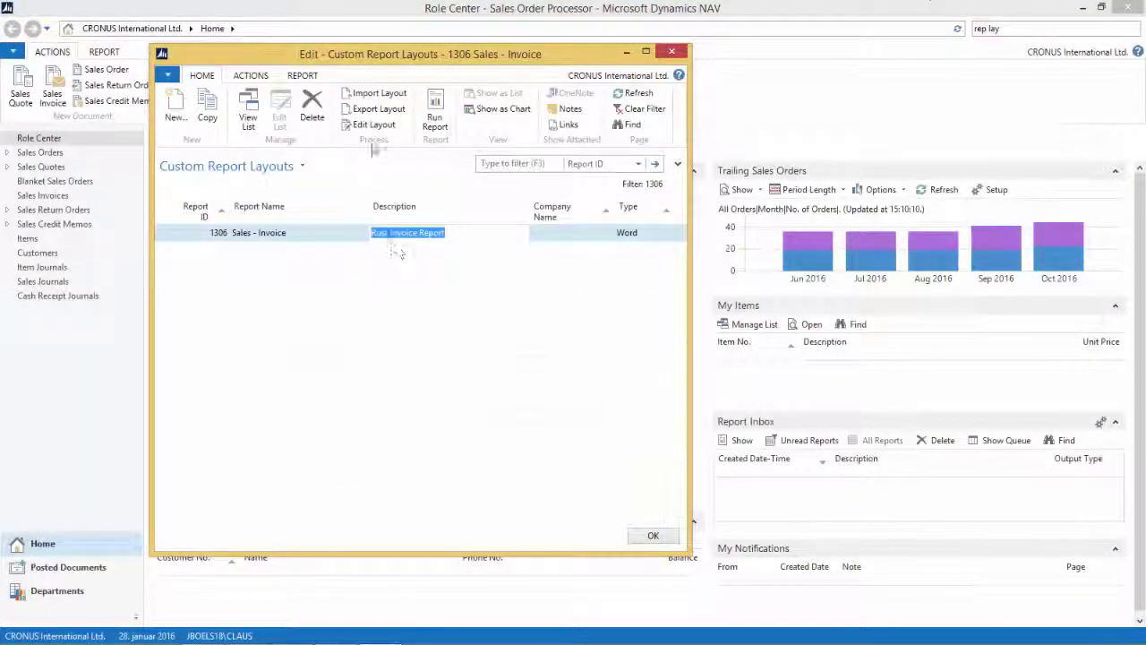
# Import the Rust Template Completed Word document as the 1306 invoice layout.
pyautogui.click(376, 93)
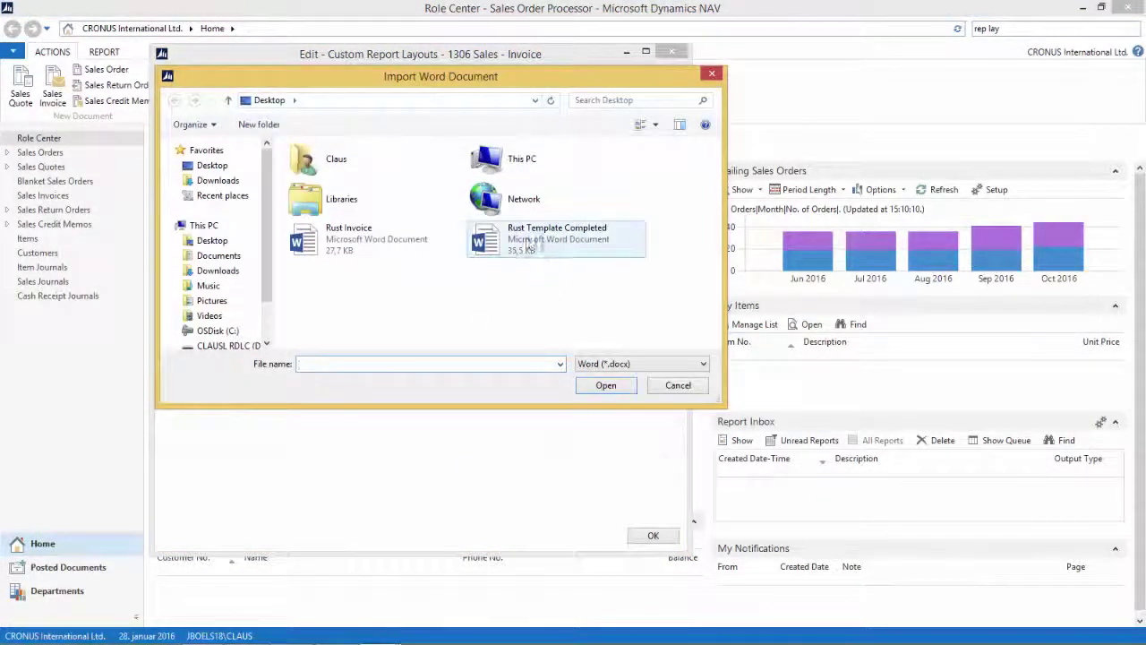
pyautogui.click(582, 240)
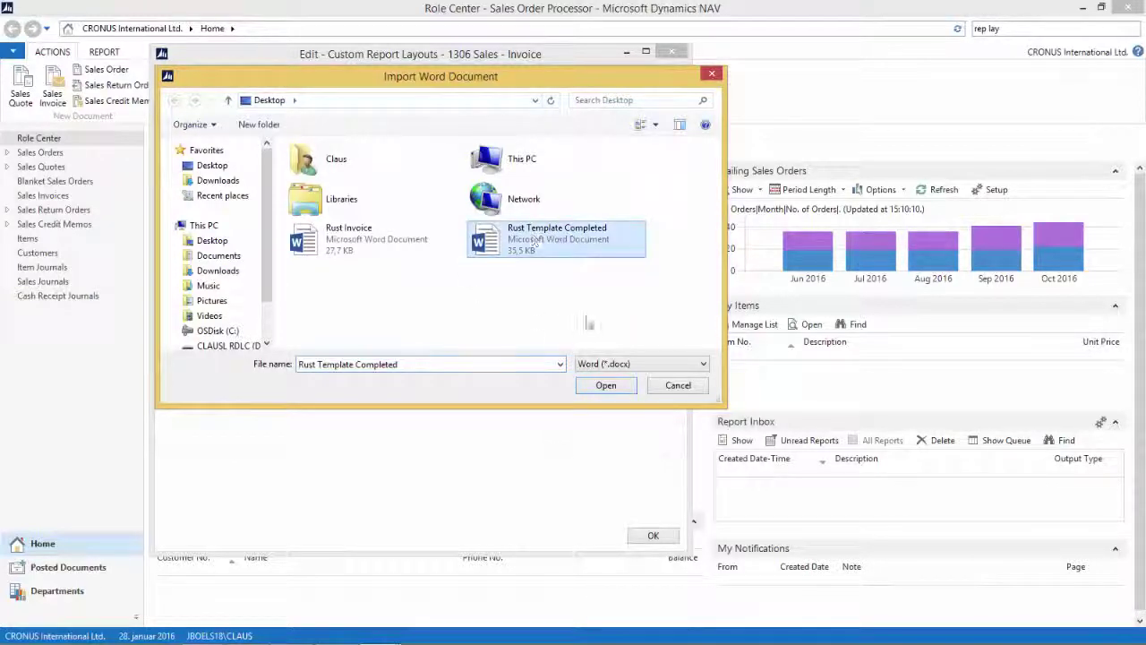
pyautogui.click(606, 386)
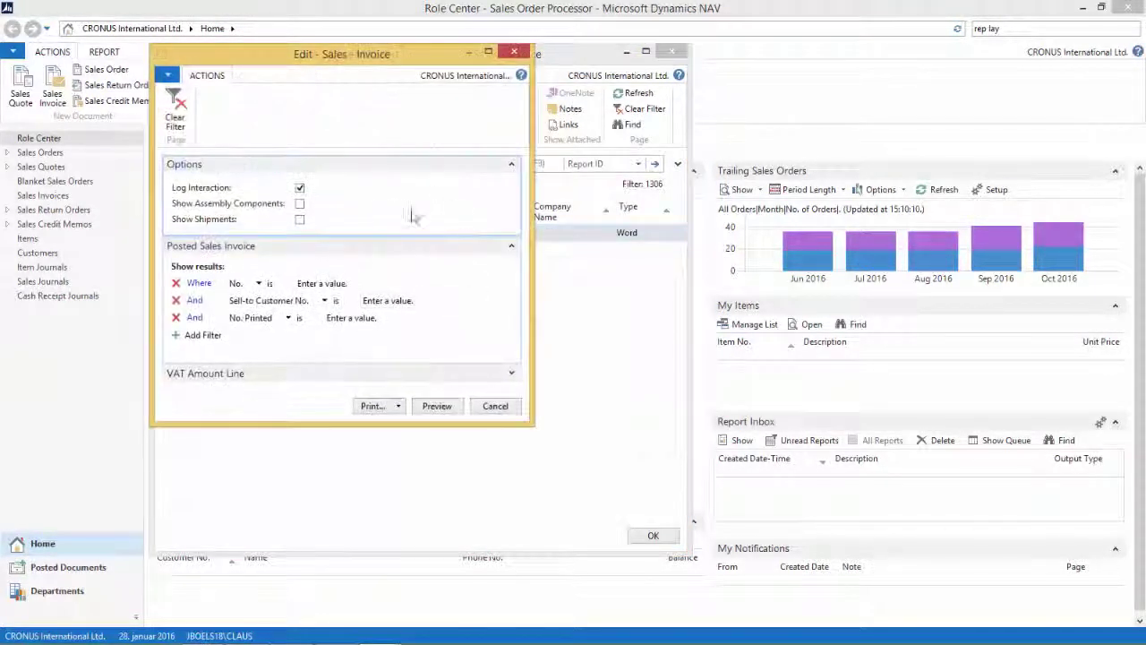
# Output the Sales - Invoice report to PDF and open the regenerated invoice.
pyautogui.click(399, 406)
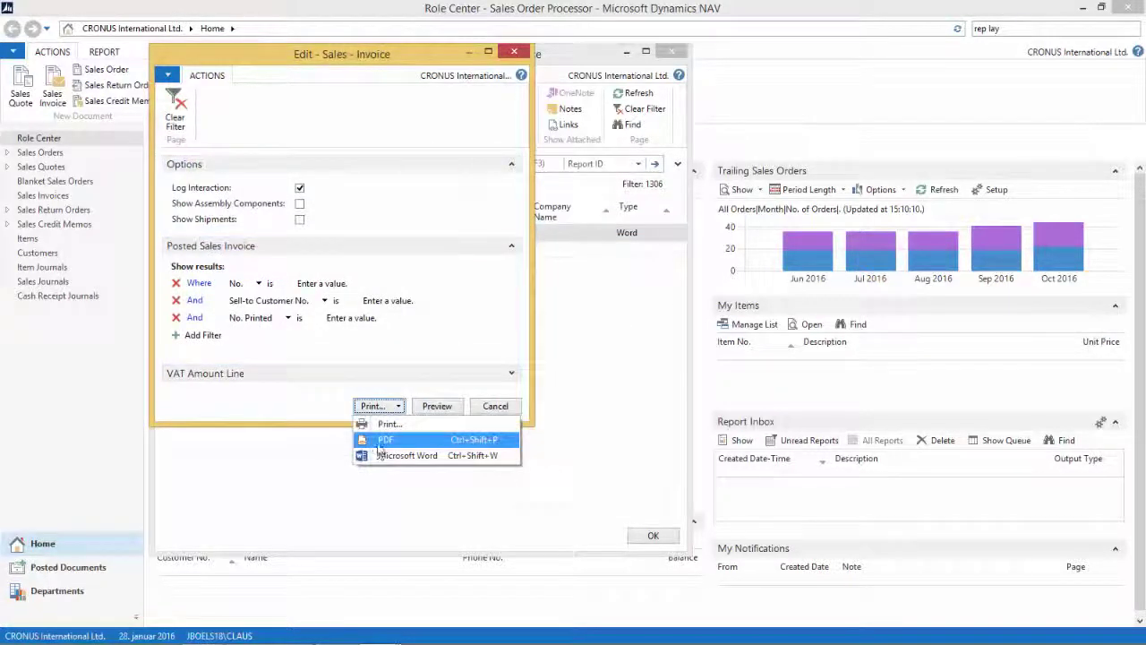
pyautogui.click(383, 439)
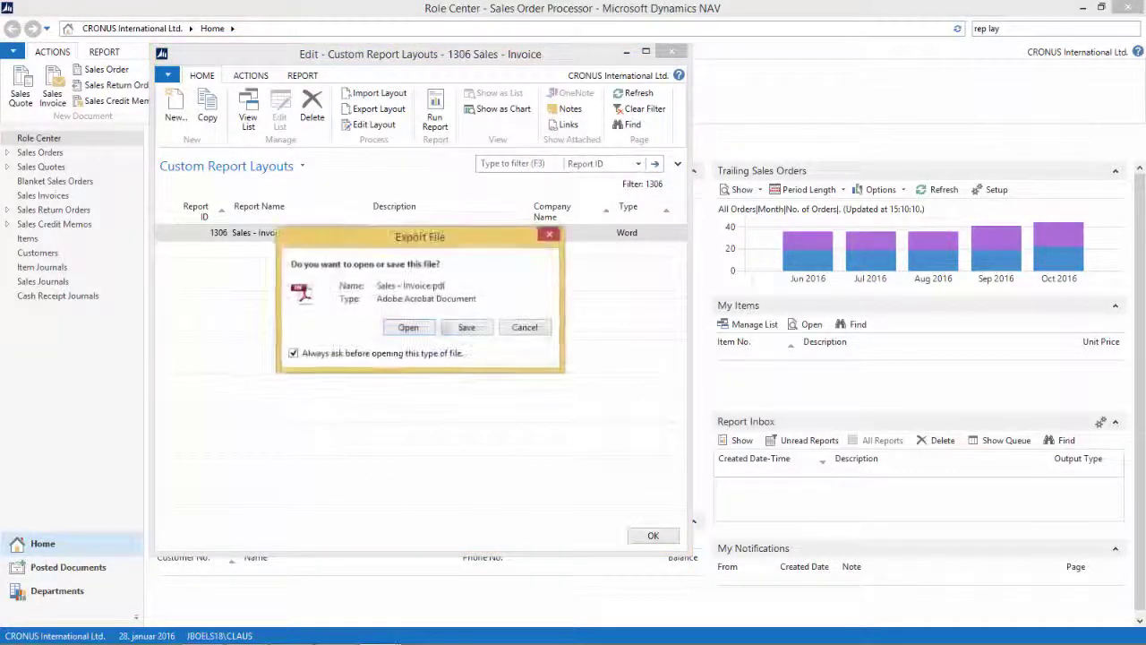
pyautogui.click(408, 328)
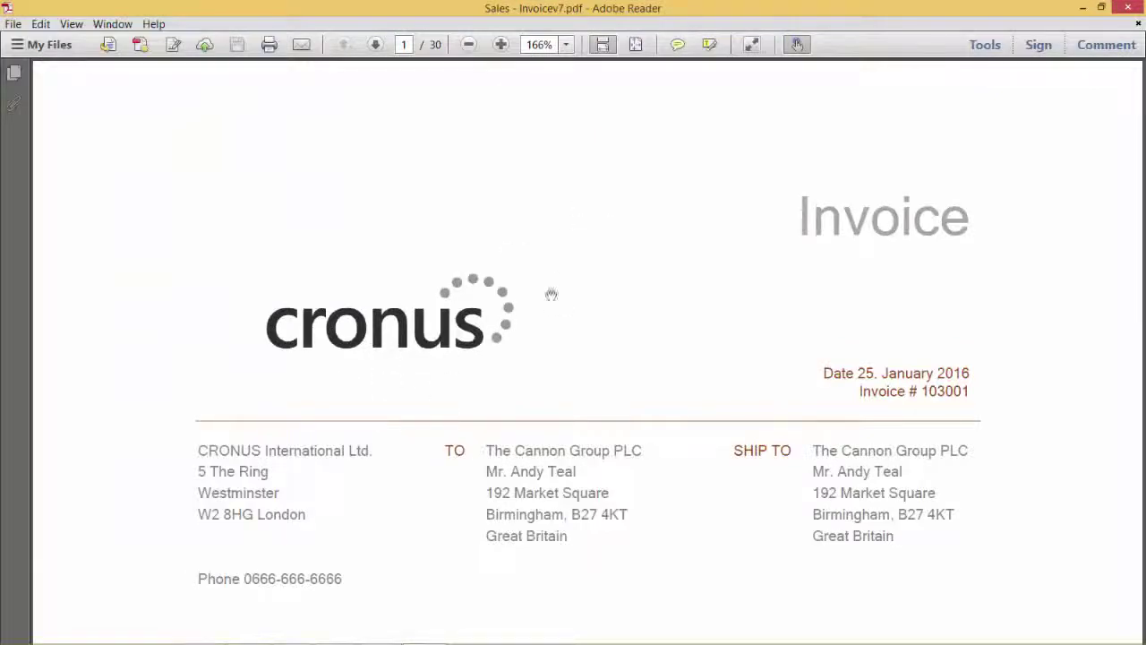
pyautogui.scroll(-3, 725, 407)
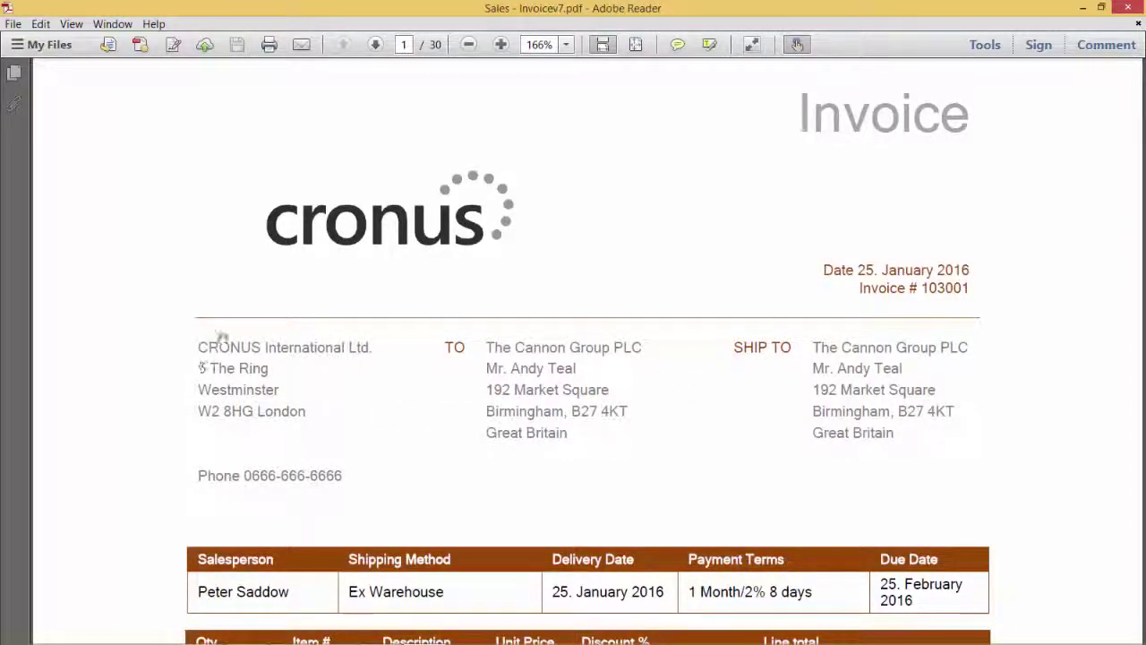
pyautogui.scroll(-7, 281, 537)
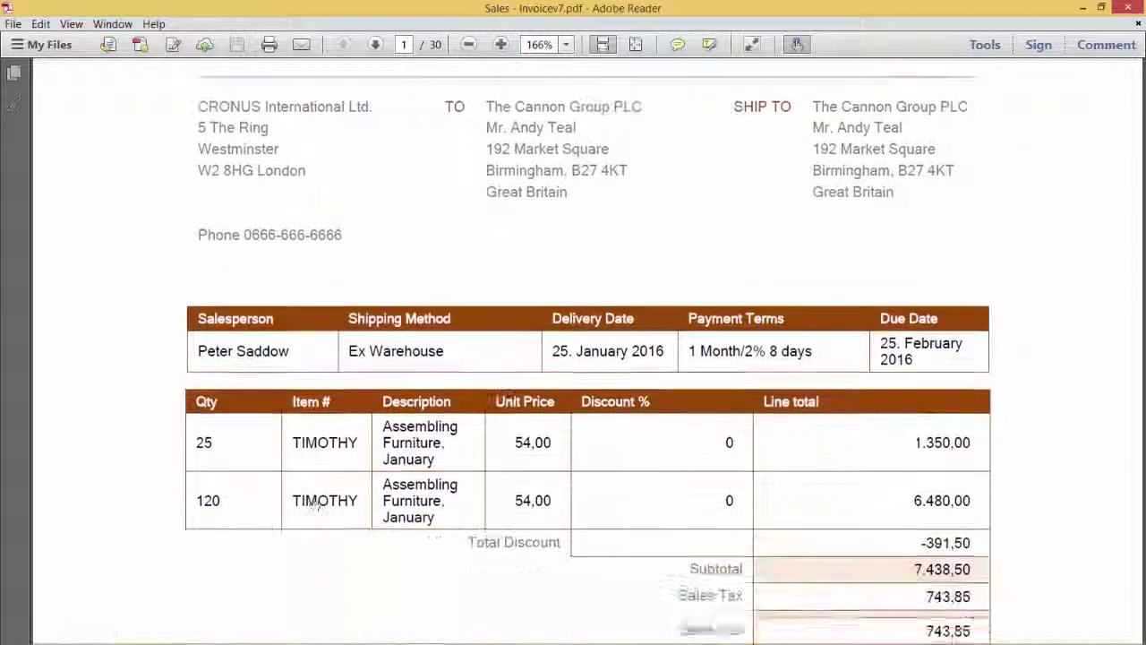
pyautogui.scroll(-2, 318, 506)
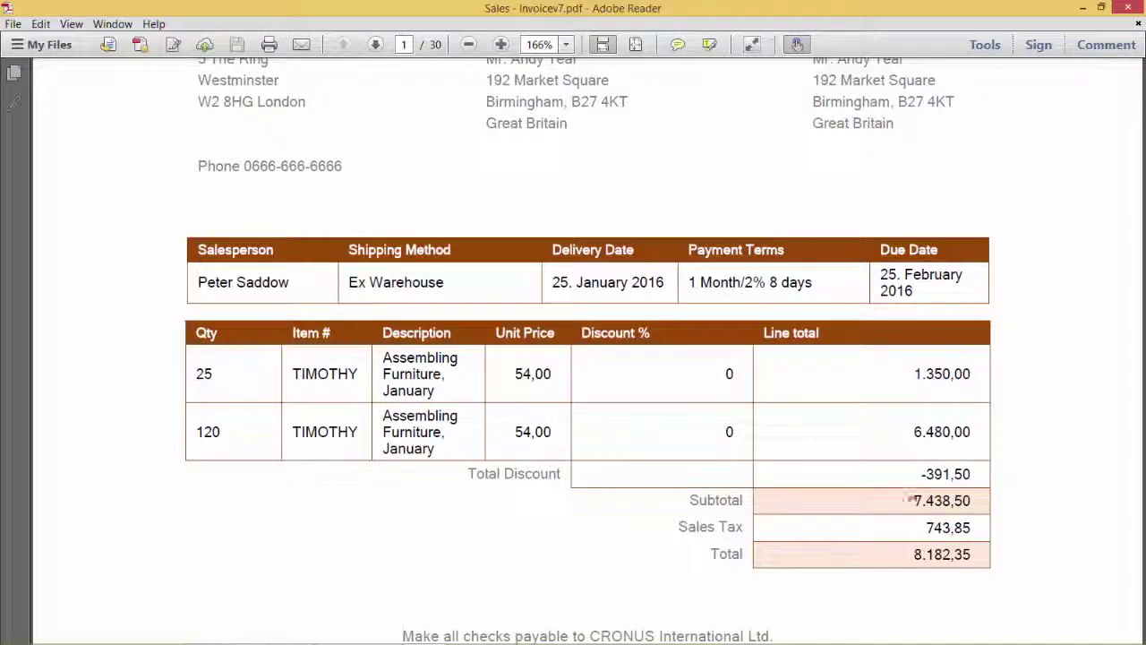
pyautogui.scroll(-4, 688, 556)
pyautogui.scroll(15, 685, 551)
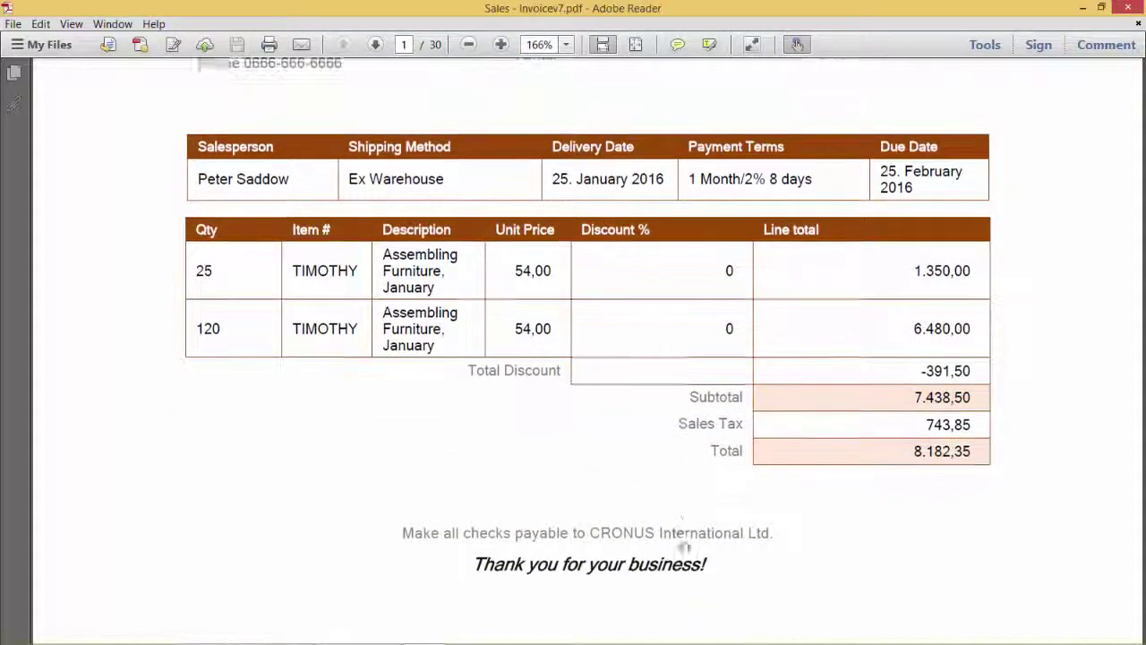